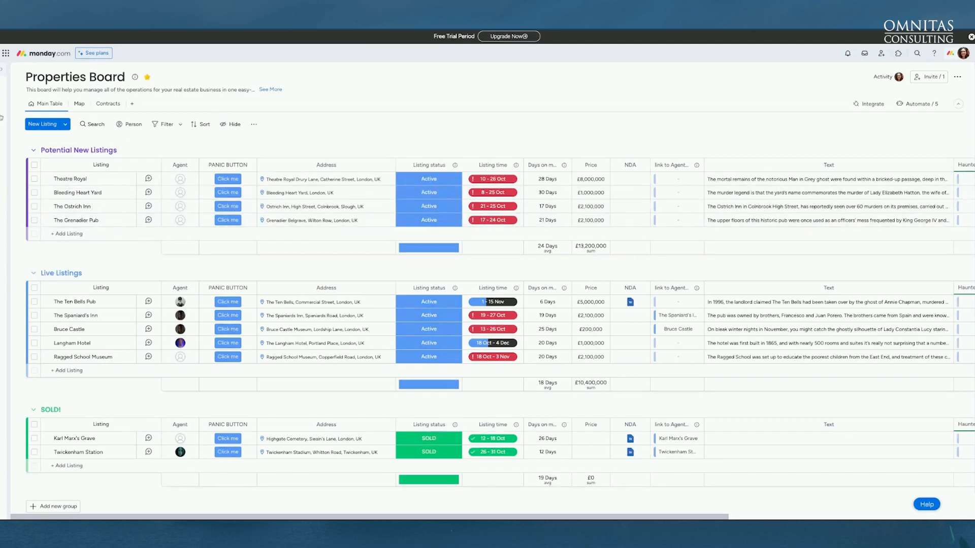
# Leave the Properties Board and open the Leads board from the left sidebar
pyautogui.moveTo(4, 195)
pyautogui.click(28, 234)
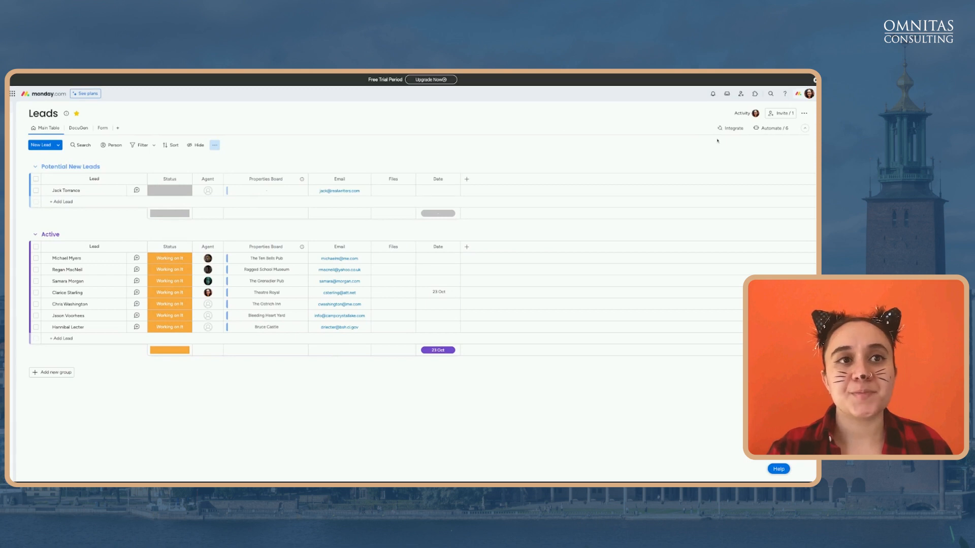
# Open the Leads board's automations and add a new blank custom automation
pyautogui.click(773, 130)
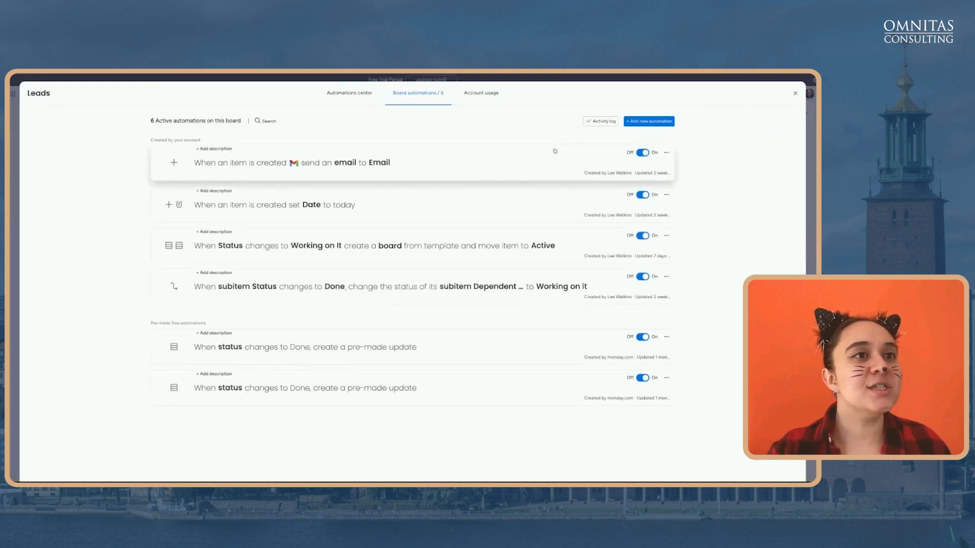
pyautogui.click(655, 122)
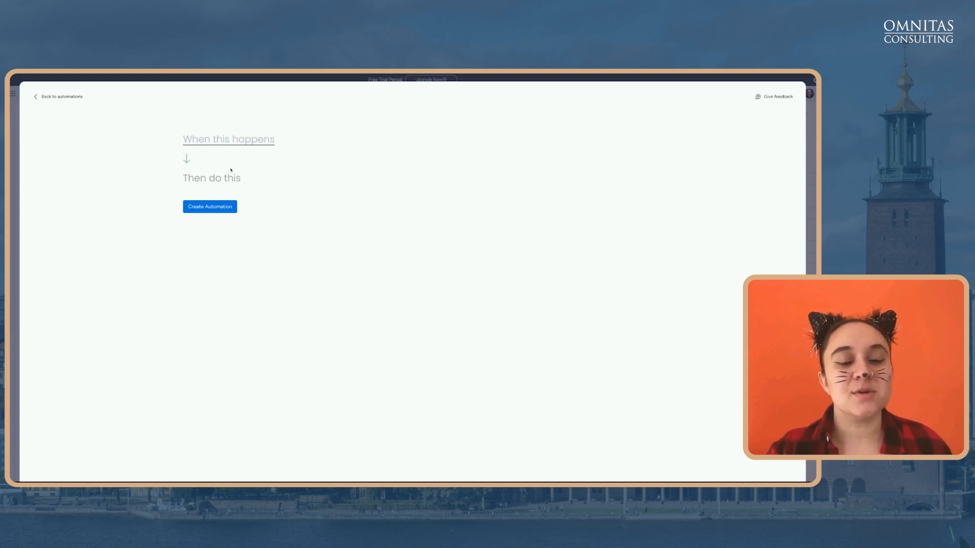
# Build the recipe 'When an item is created, then notify someone'
pyautogui.click(202, 145)
pyautogui.write('item')
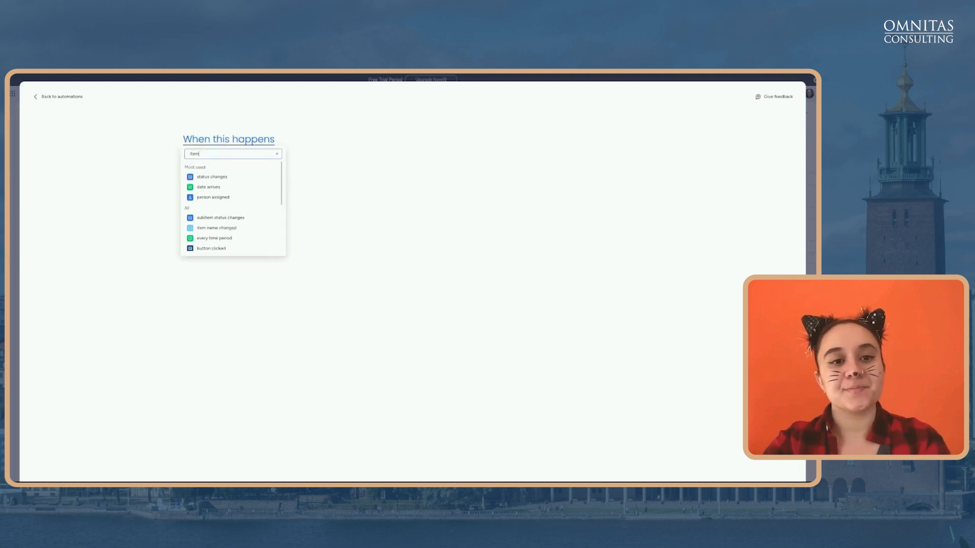
pyautogui.click(209, 217)
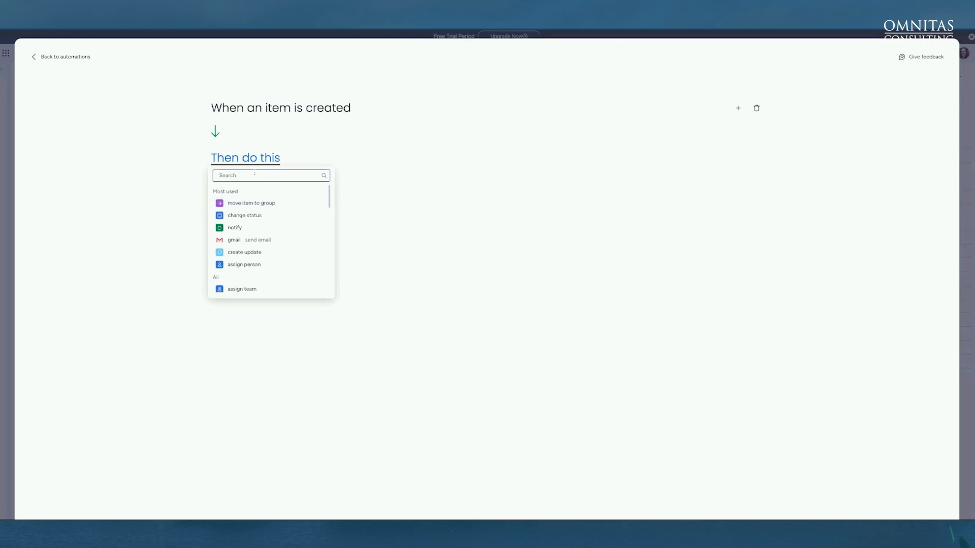
pyautogui.click(273, 227)
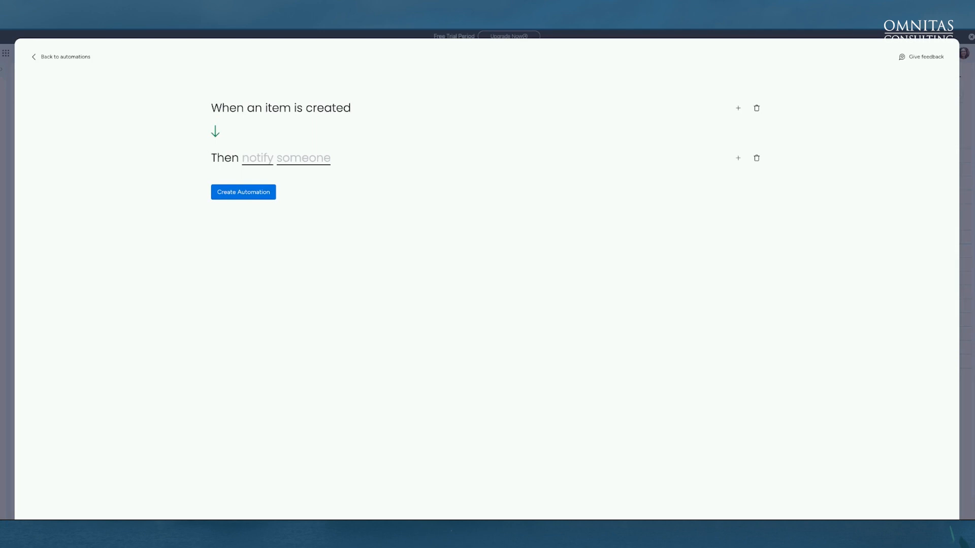
# Notify the first team member: 'Hello {User Name} {Item Name} has been added to {Board Name}'
pyautogui.click(258, 161)
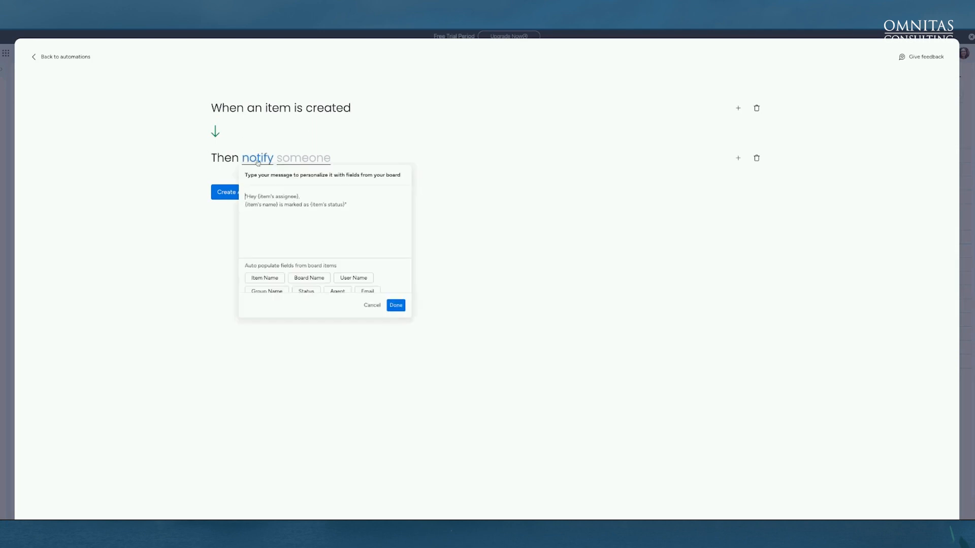
pyautogui.click(287, 159)
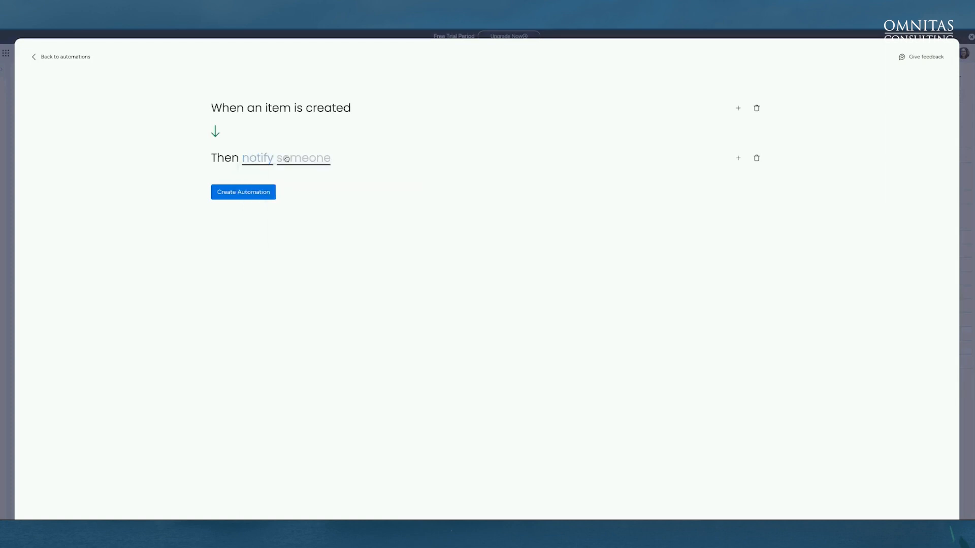
pyautogui.click(304, 187)
pyautogui.click(264, 159)
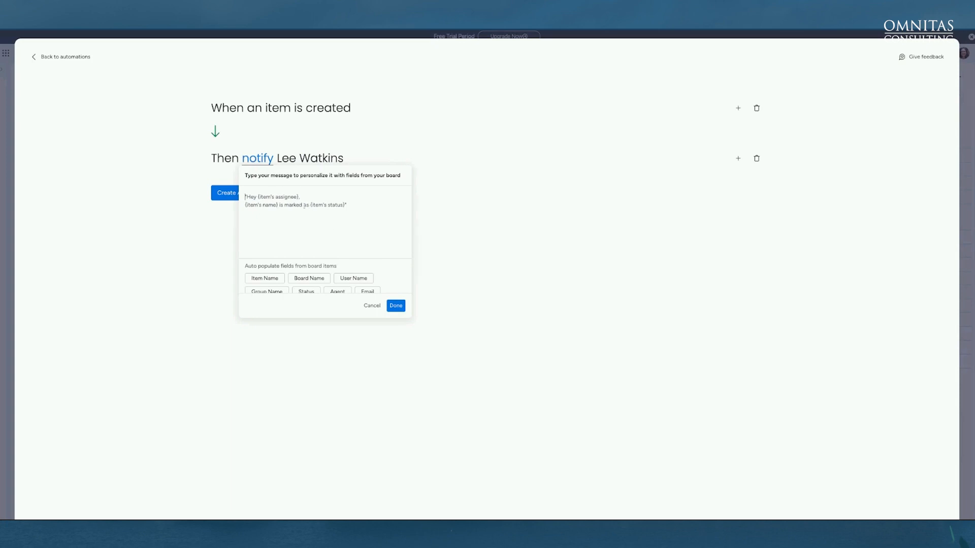
pyautogui.write('Hello')
pyautogui.click(353, 279)
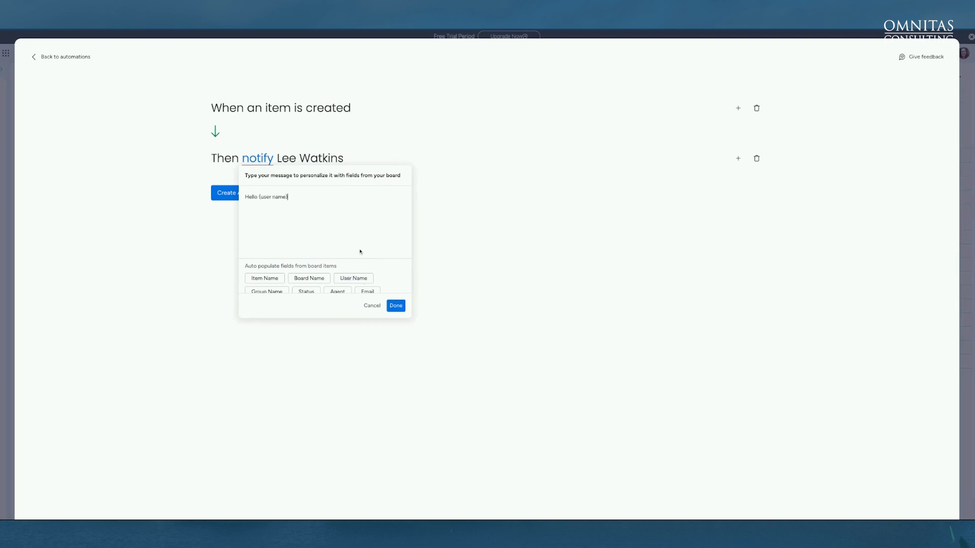
pyautogui.click(264, 278)
pyautogui.write('has been added to')
pyautogui.click(308, 278)
pyautogui.click(395, 305)
# Create the notify automation, close the automations list, and bring up the Buyer Enquiry form
pyautogui.click(248, 197)
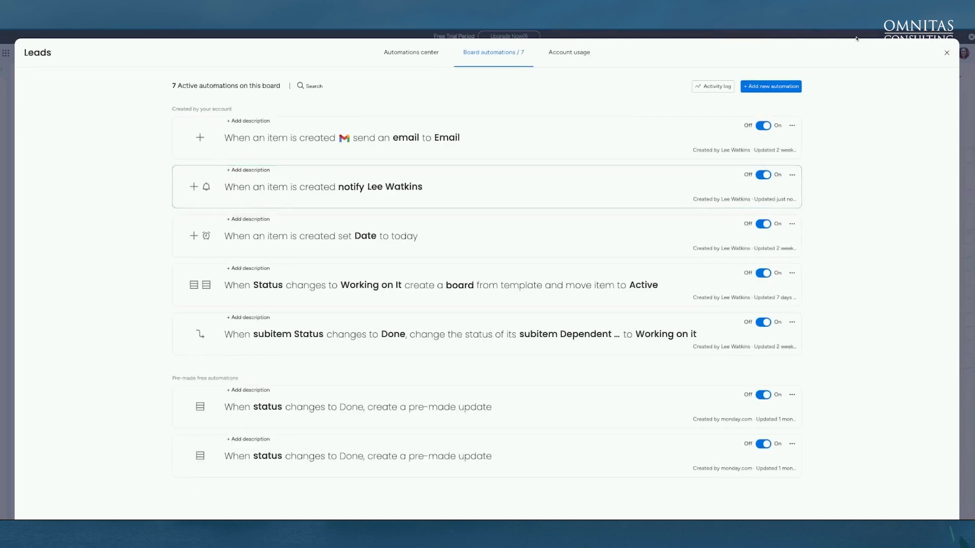
pyautogui.click(947, 52)
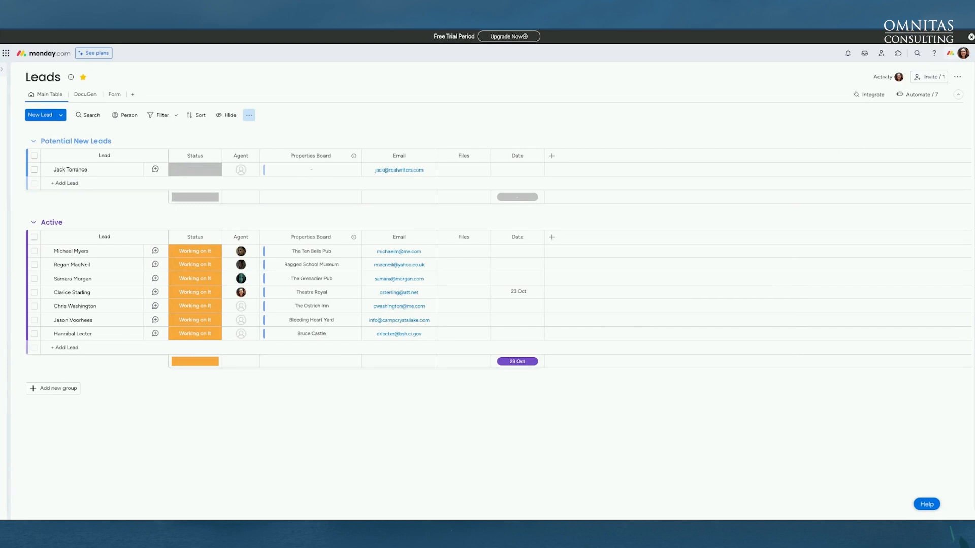
pyautogui.click(114, 94)
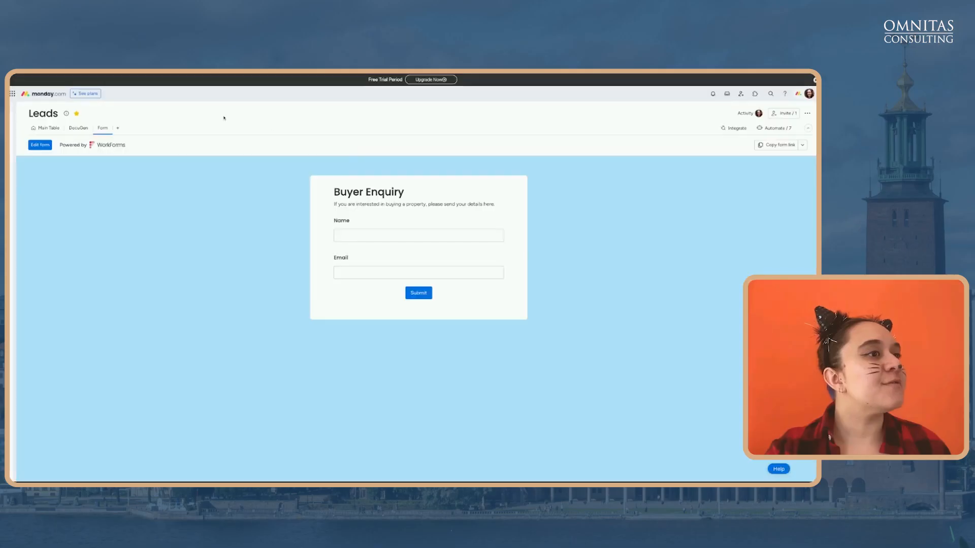
pyautogui.click(362, 235)
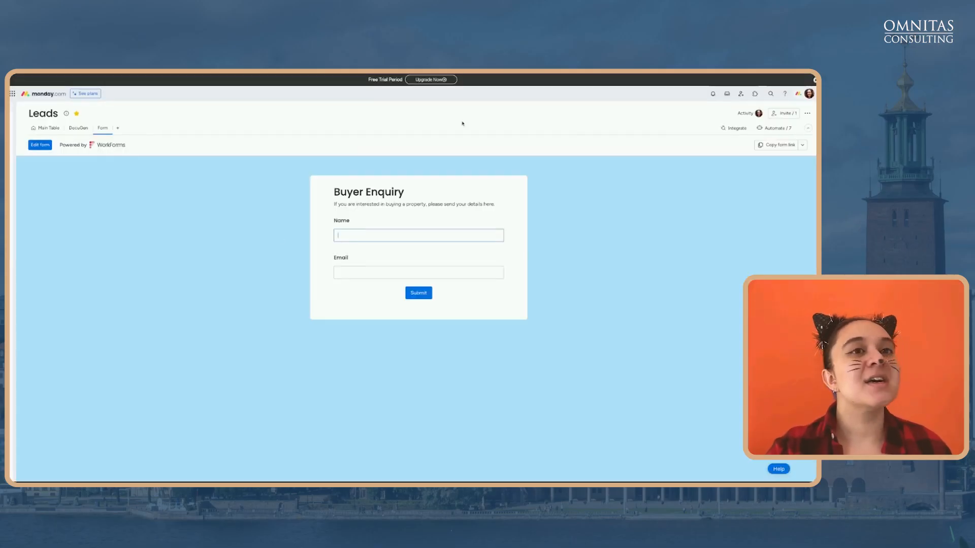
# Open the Buyer Enquiry form in the form builder
pyautogui.click(39, 144)
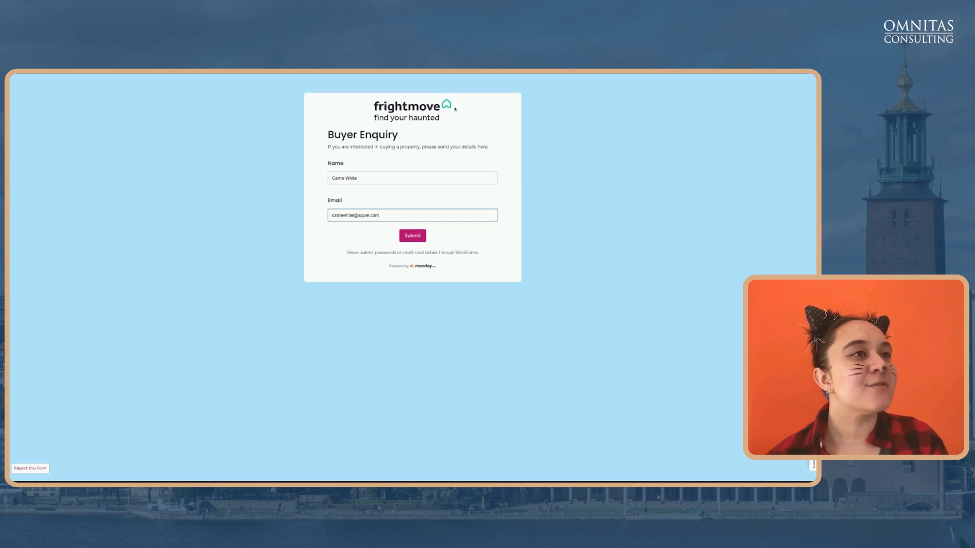
# Submit the filled-in Buyer Enquiry and return to the Leads Main Table to see the new lead
pyautogui.click(392, 178)
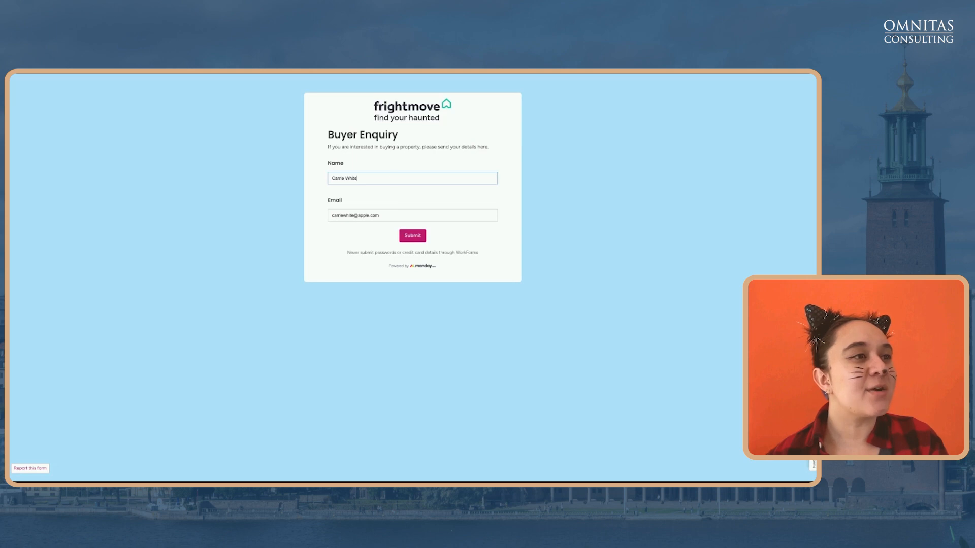
pyautogui.click(395, 213)
pyautogui.click(383, 178)
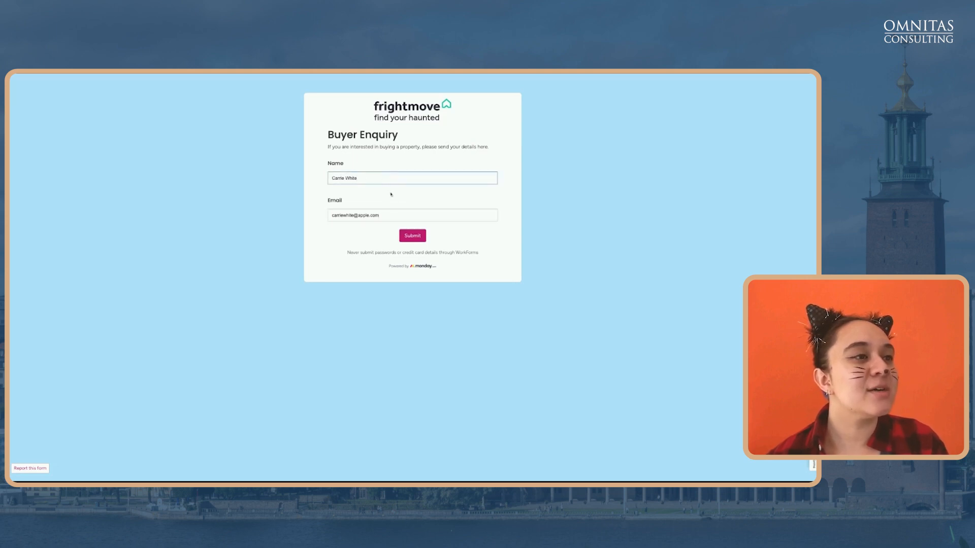
pyautogui.click(391, 215)
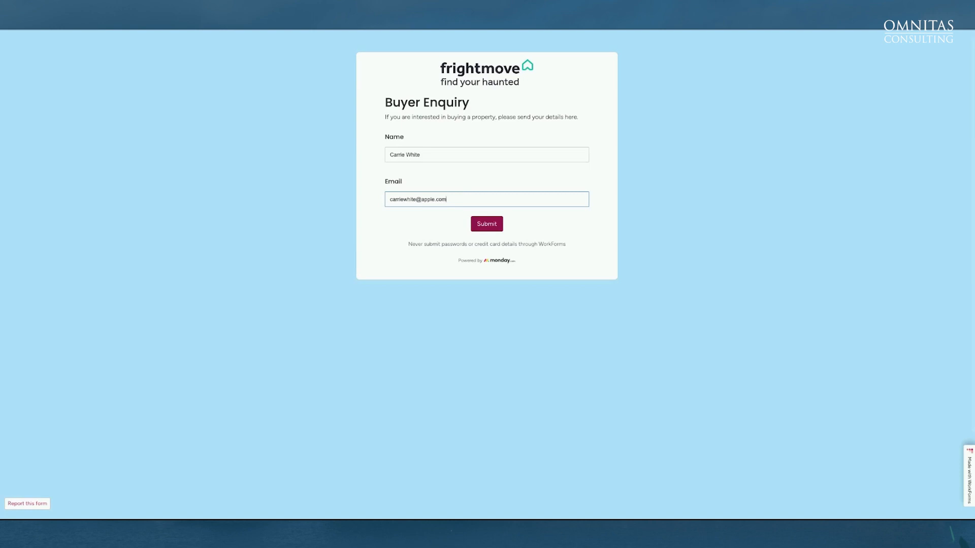
pyautogui.press('Return')
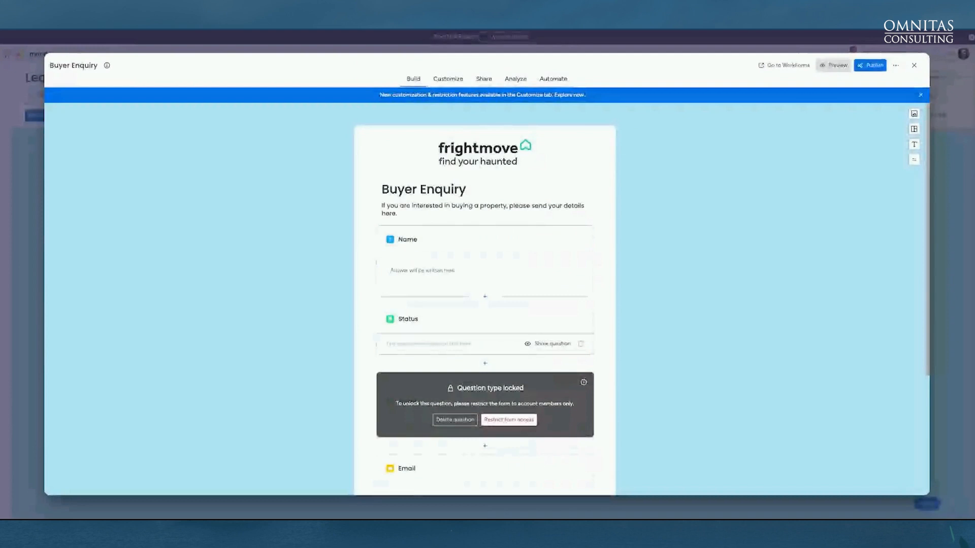
pyautogui.click(349, 39)
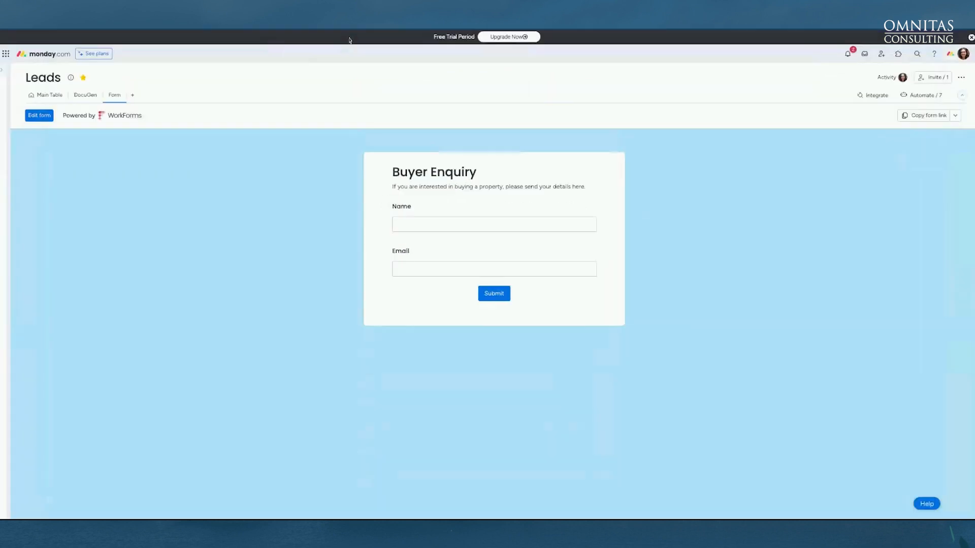
pyautogui.click(50, 97)
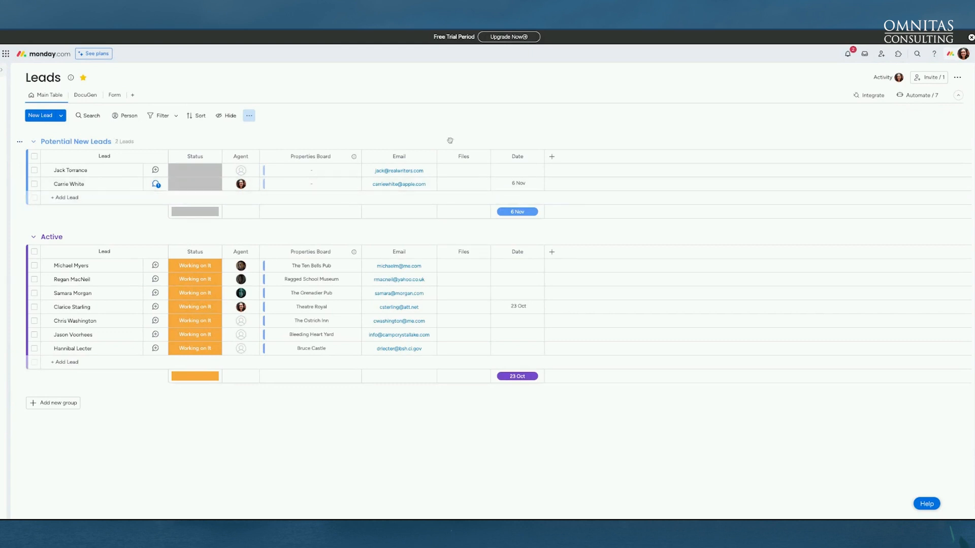
# Check the new-lead notification, then open the 'When an item is created, send an email' automation
pyautogui.click(853, 53)
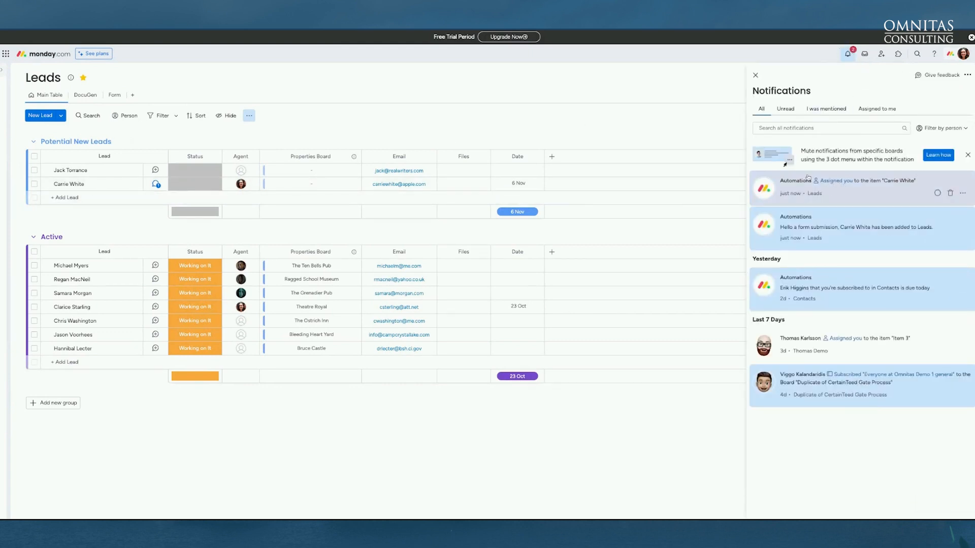
pyautogui.press('Escape')
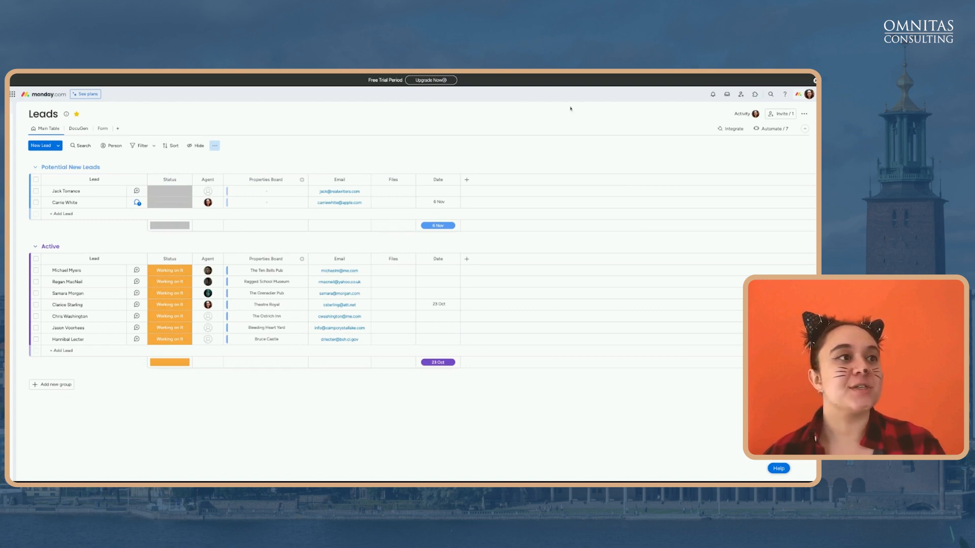
pyautogui.click(764, 129)
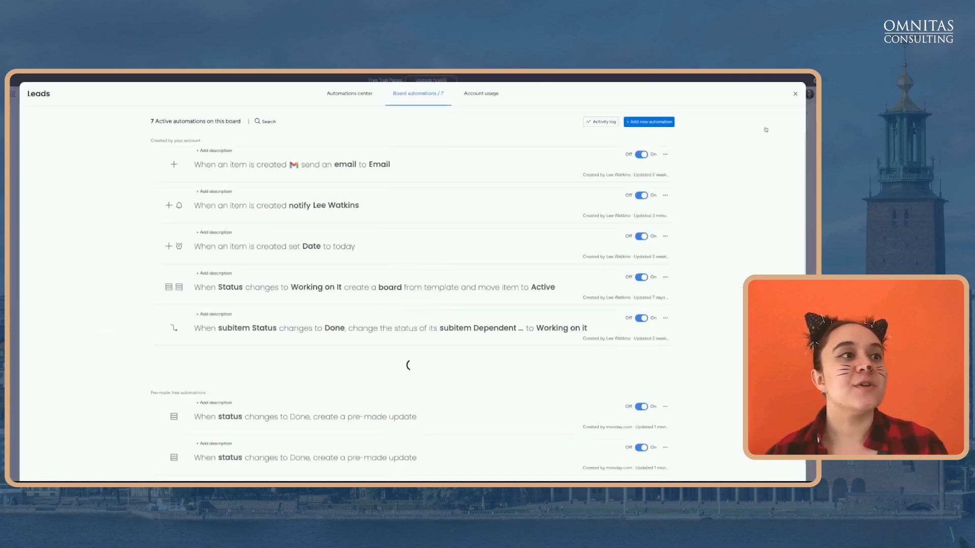
pyautogui.click(409, 160)
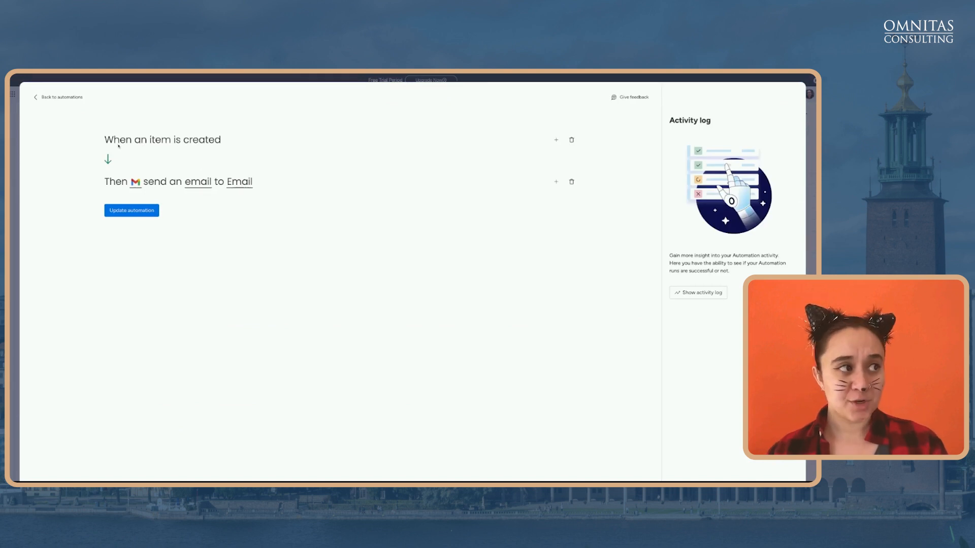
# Keep the new-lead email addressed to the board's Email column
pyautogui.click(135, 183)
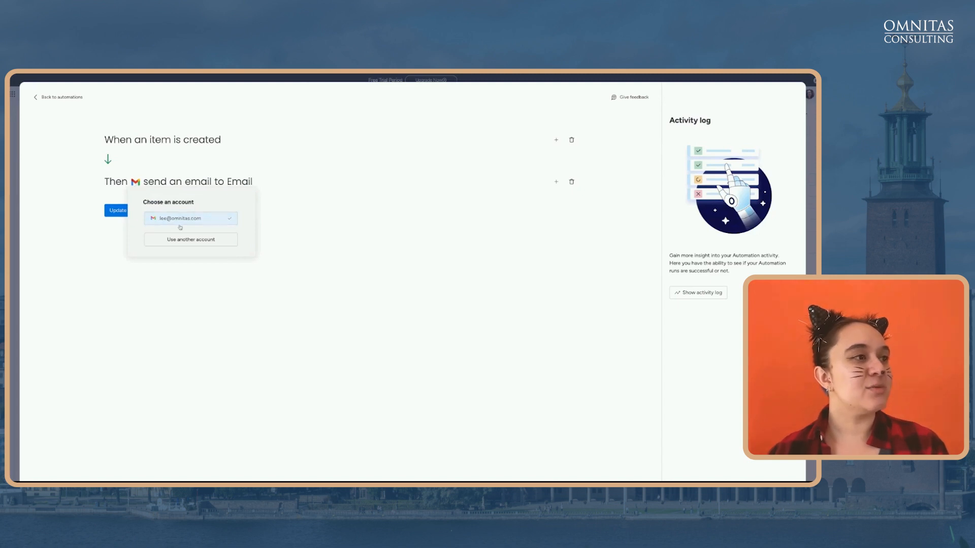
pyautogui.click(172, 130)
pyautogui.click(239, 182)
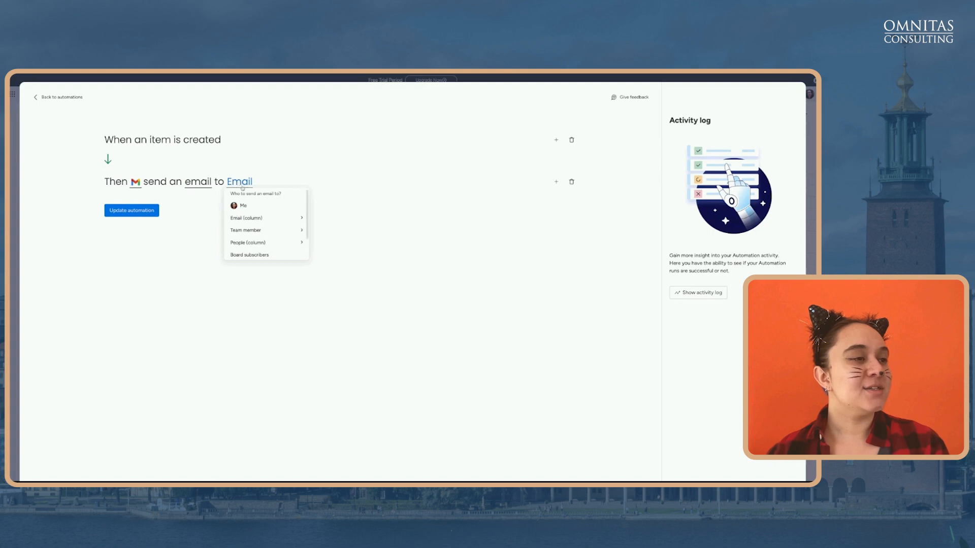
pyautogui.click(262, 218)
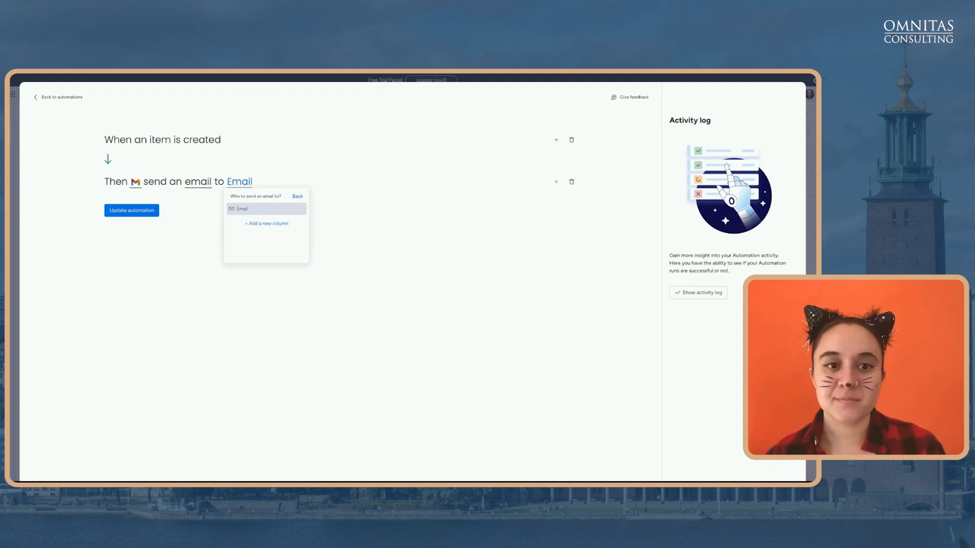
pyautogui.click(210, 207)
# Review the FrightMove welcome email text and go back to the automations list
pyautogui.click(204, 187)
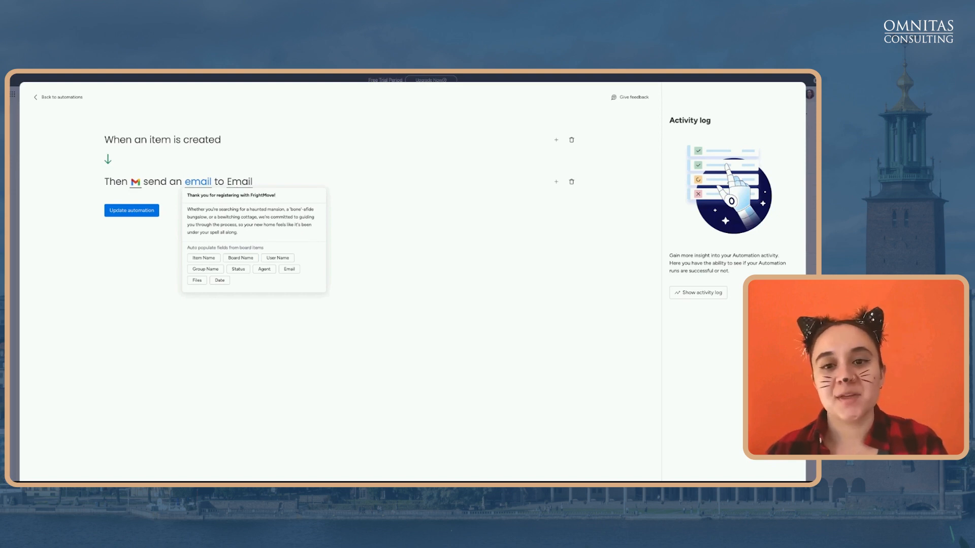
pyautogui.click(377, 251)
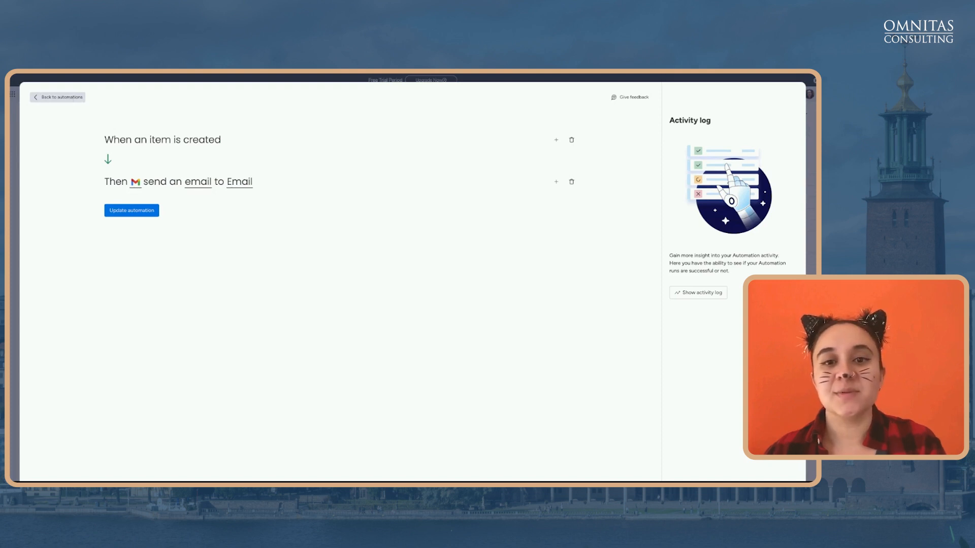
pyautogui.click(57, 97)
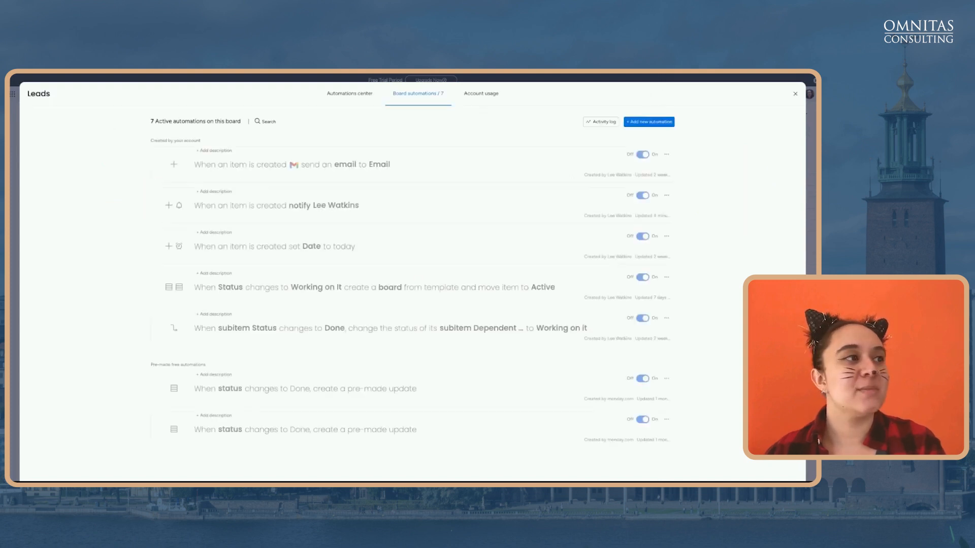
pyautogui.click(13, 108)
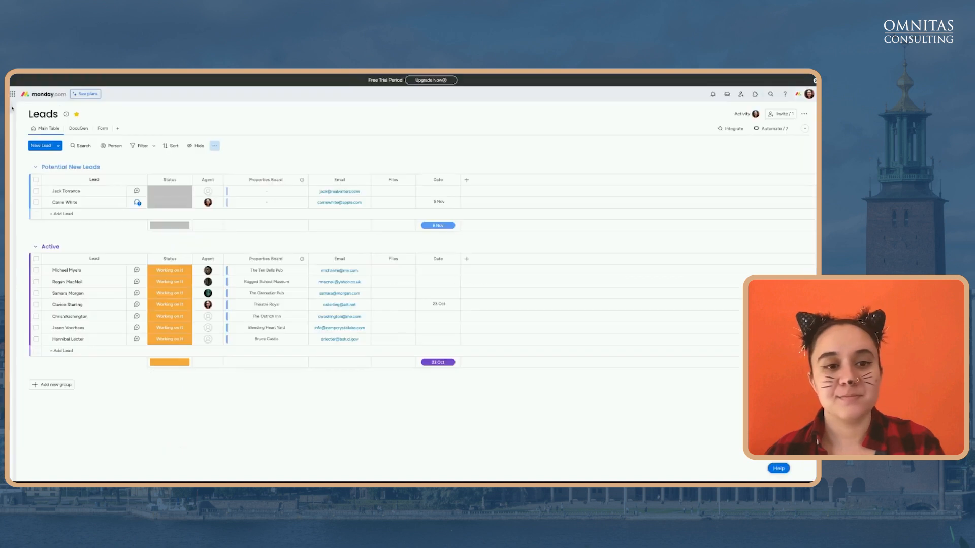
pyautogui.click(214, 147)
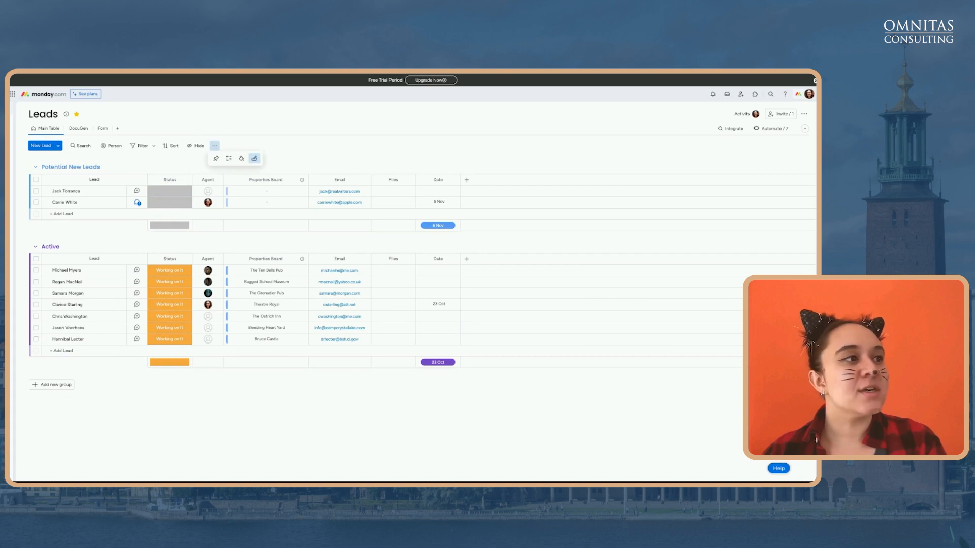
pyautogui.click(255, 160)
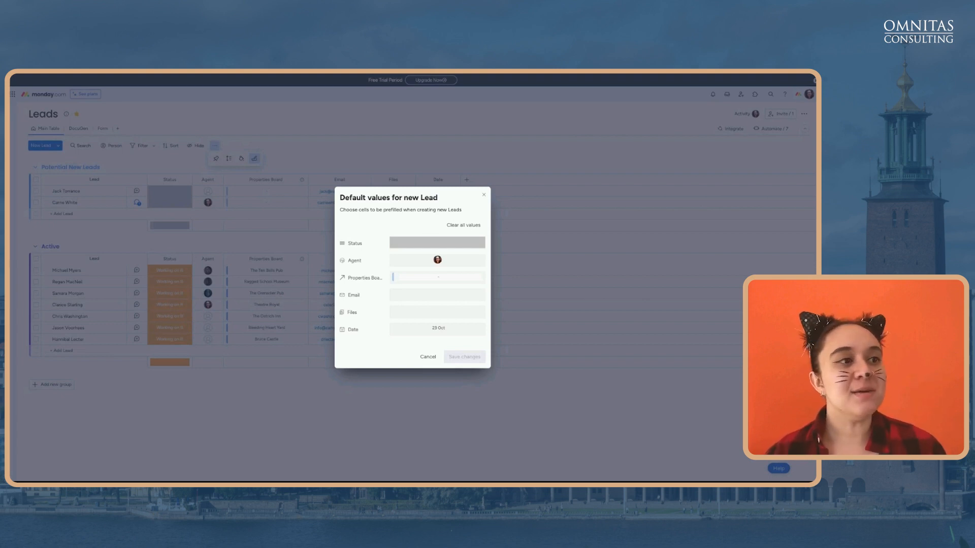
pyautogui.click(447, 263)
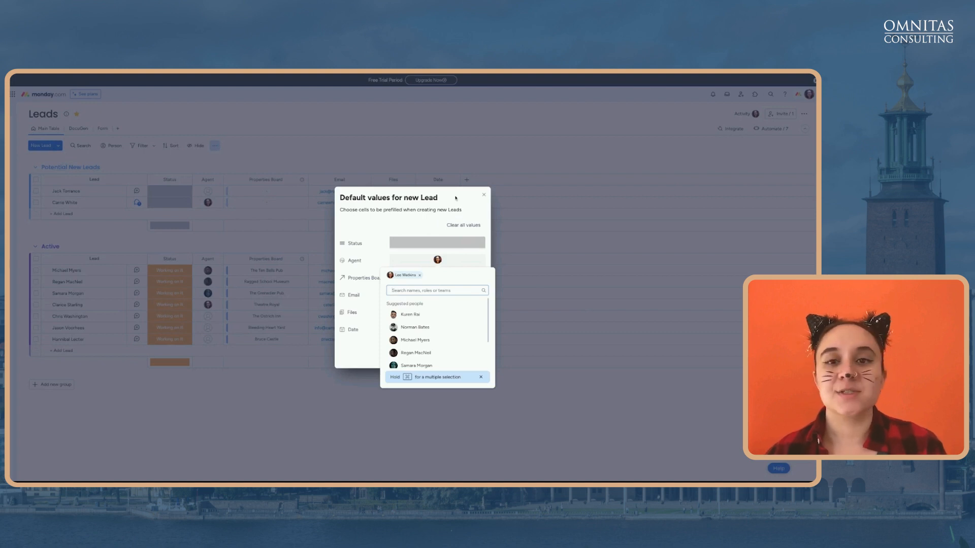
pyautogui.click(482, 195)
pyautogui.click(482, 195)
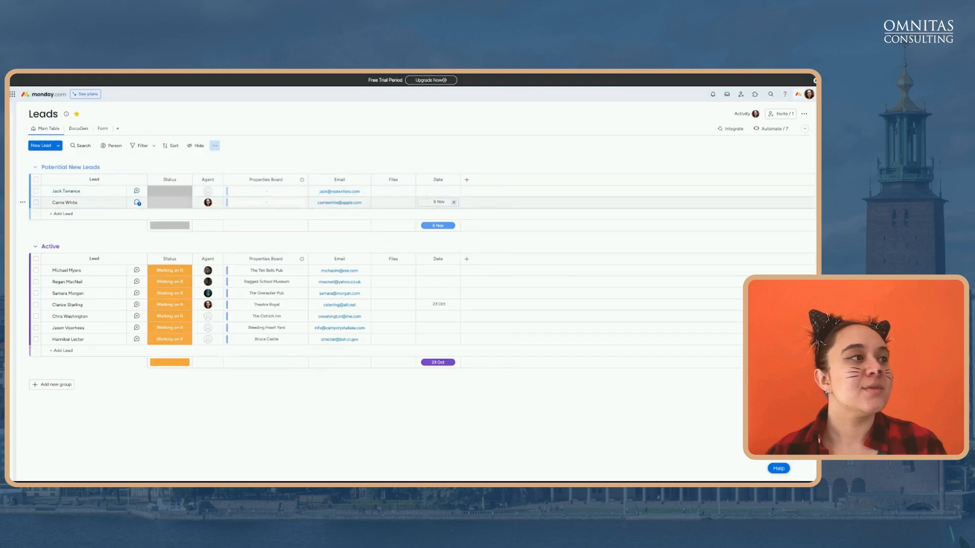
pyautogui.click(771, 129)
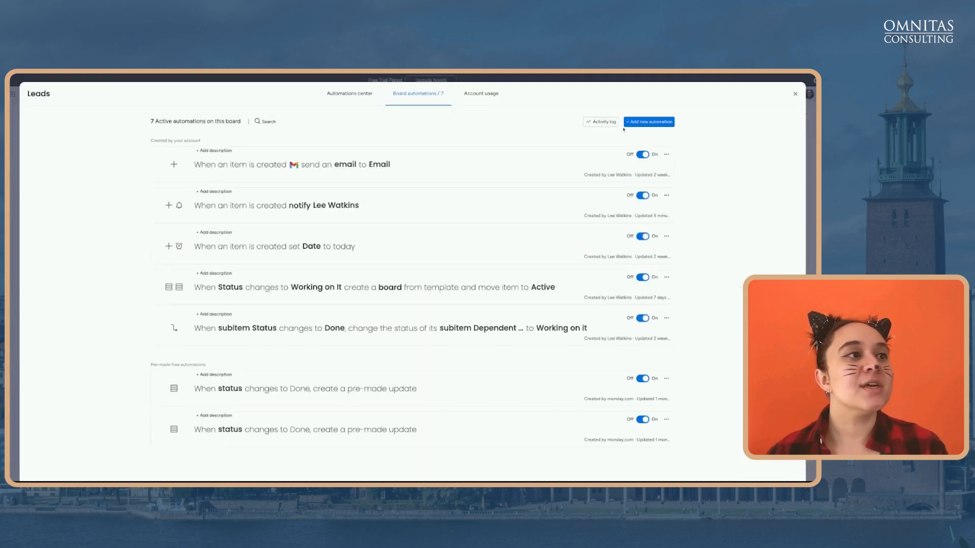
# Look over the 'set Date to today' automation, then switch to the Buyer Enquiry form
pyautogui.click(448, 249)
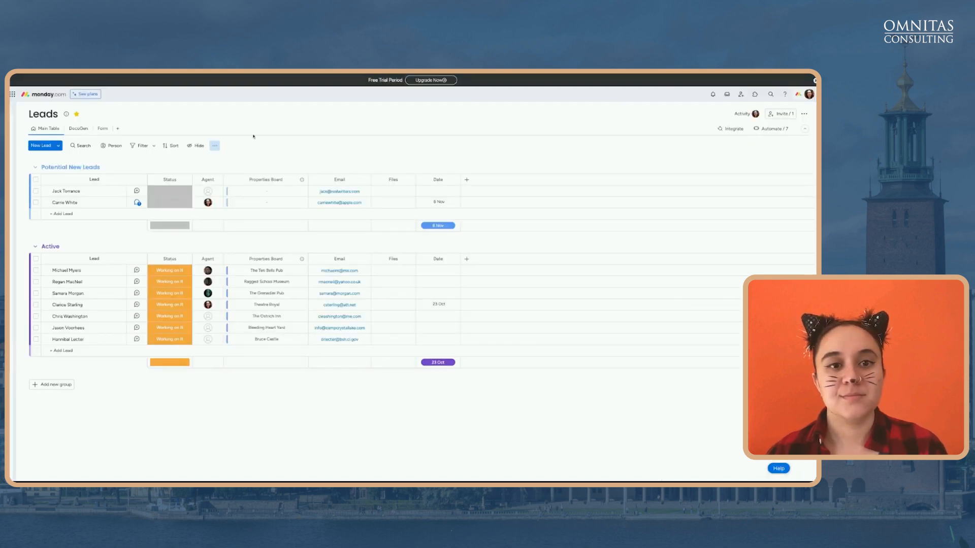
pyautogui.click(100, 130)
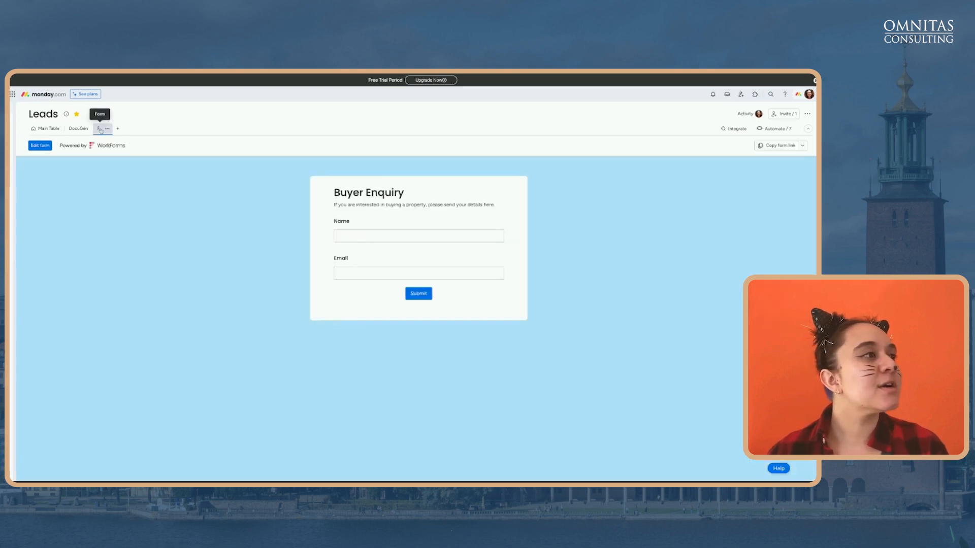
# Open the live Buyer Enquiry form, enter a test buyer's name and e-mail, and submit it
pyautogui.click(40, 146)
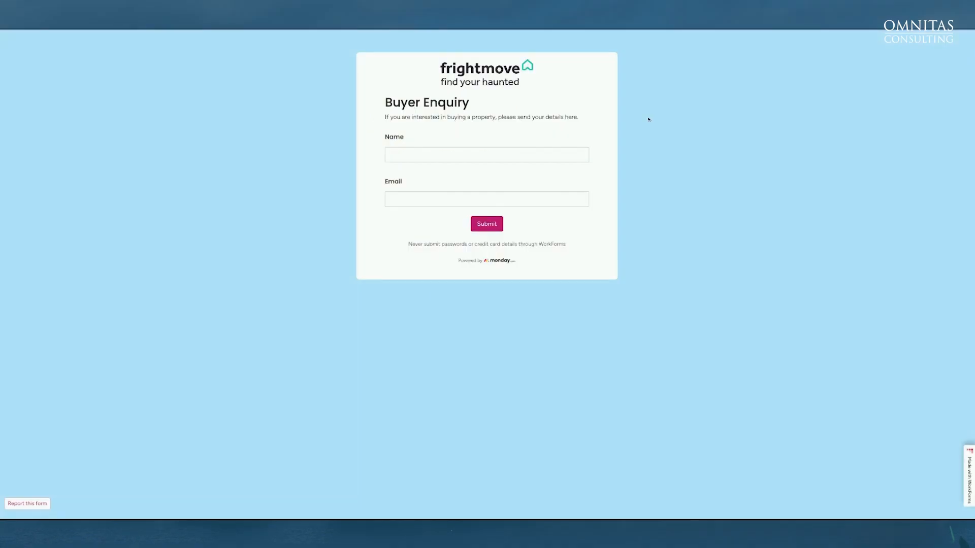
pyautogui.click(580, 153)
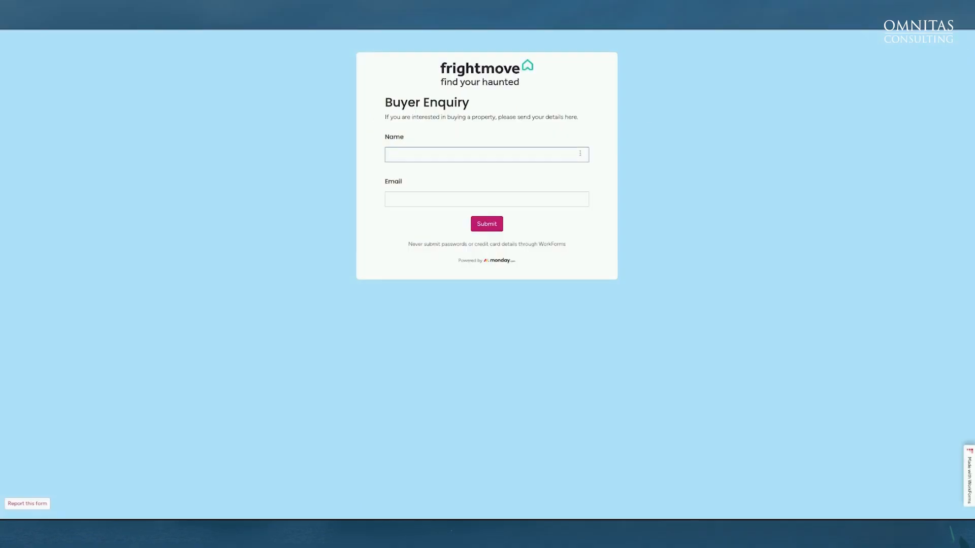
pyautogui.write('Norman Bates')
pyautogui.click(558, 196)
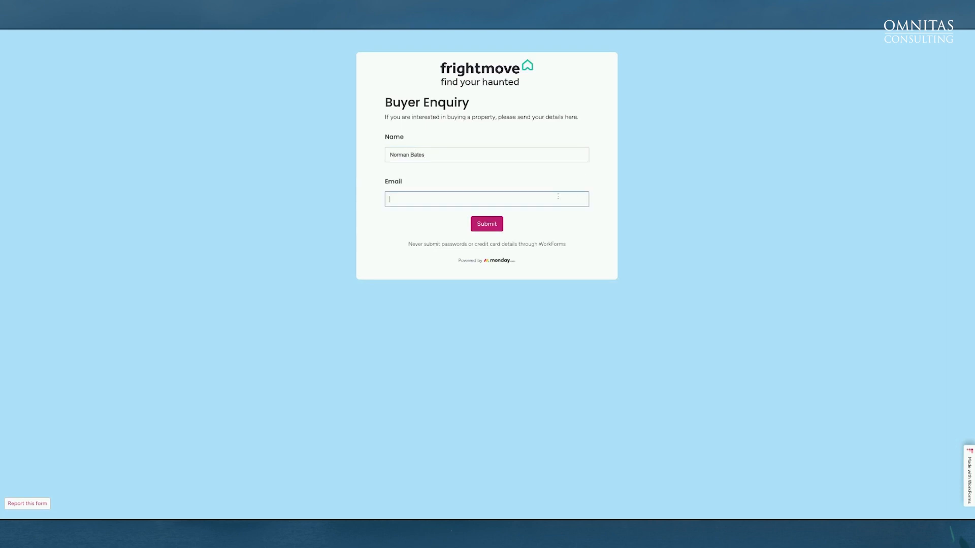
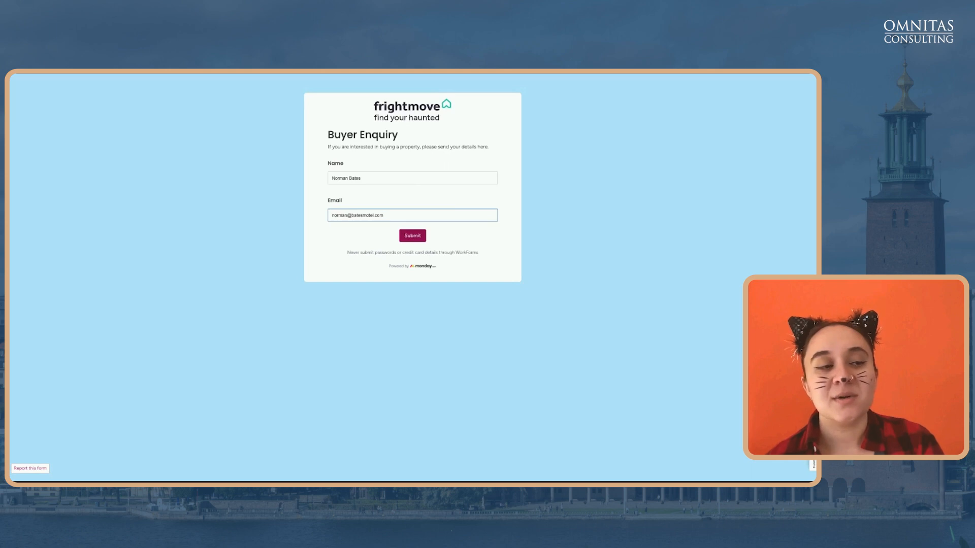
pyautogui.click(412, 235)
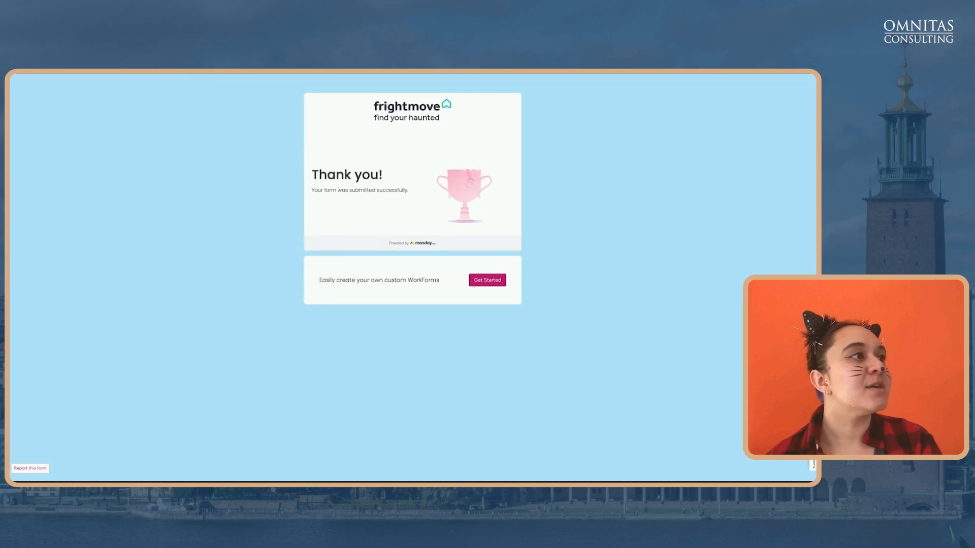
# Leave the form editor and show the Leads main table with the newly submitted third lead
pyautogui.click(185, 75)
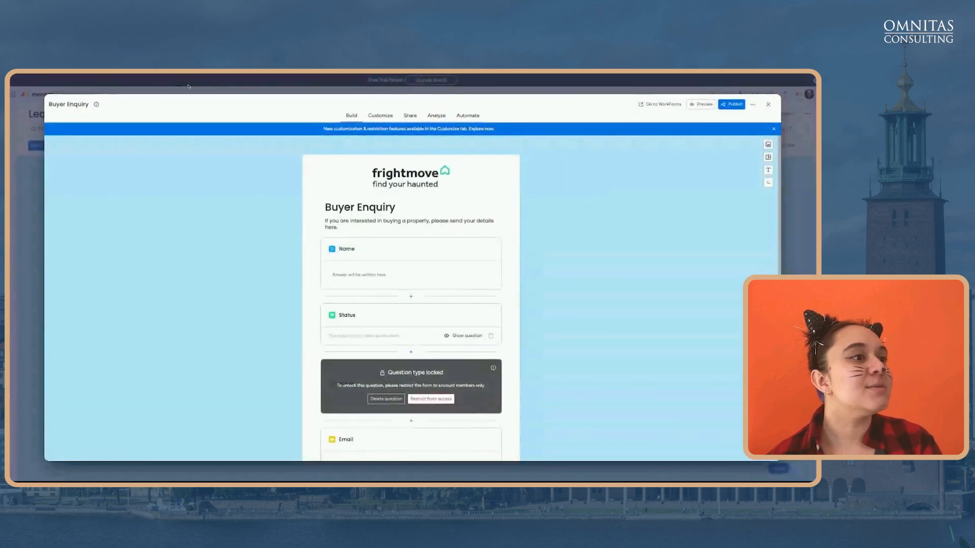
pyautogui.click(189, 86)
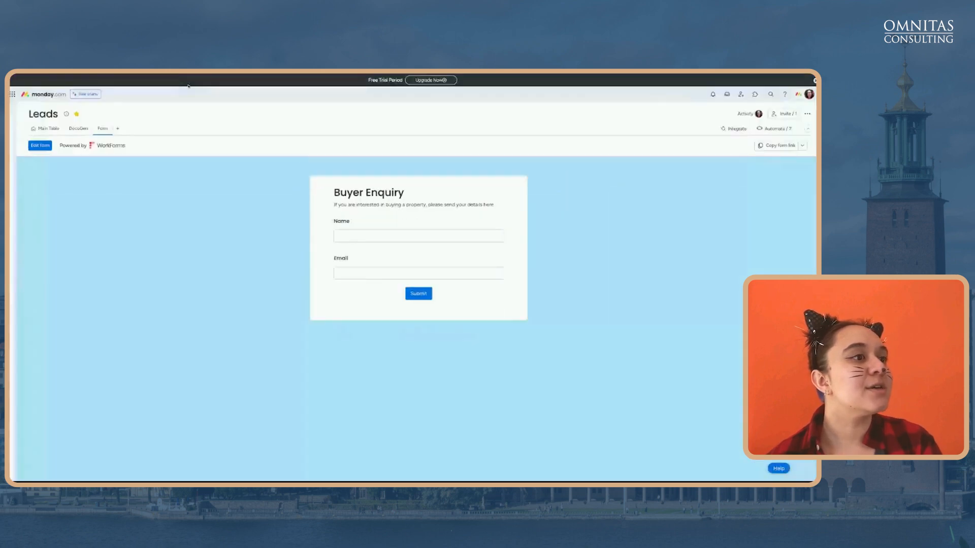
pyautogui.click(46, 129)
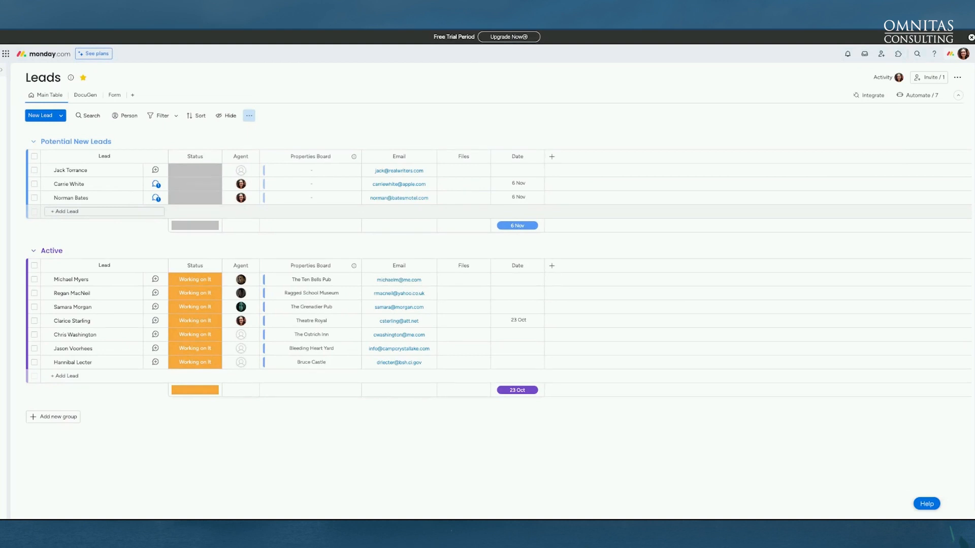
# Check the new lead's assigned agent and view its automated assignment and submission alerts
pyautogui.moveTo(241, 202)
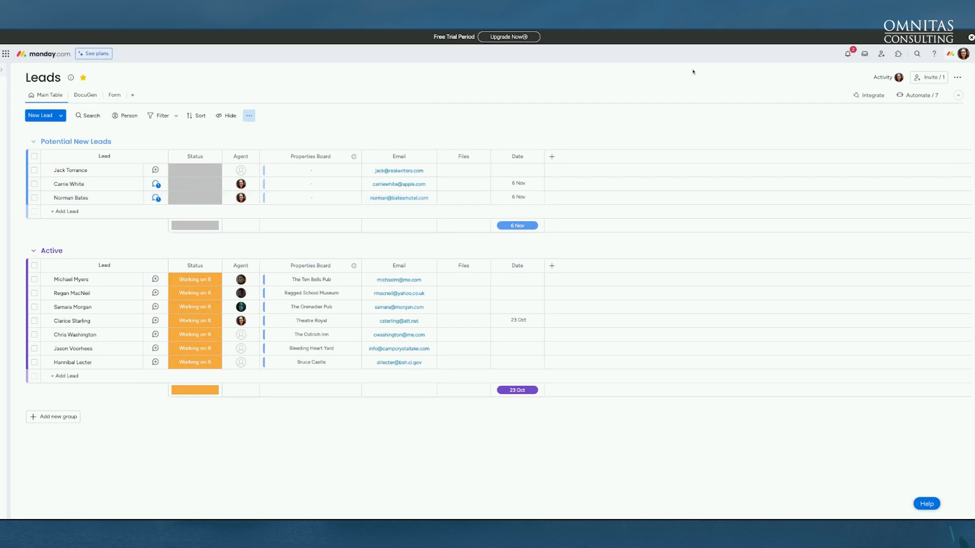
pyautogui.click(848, 54)
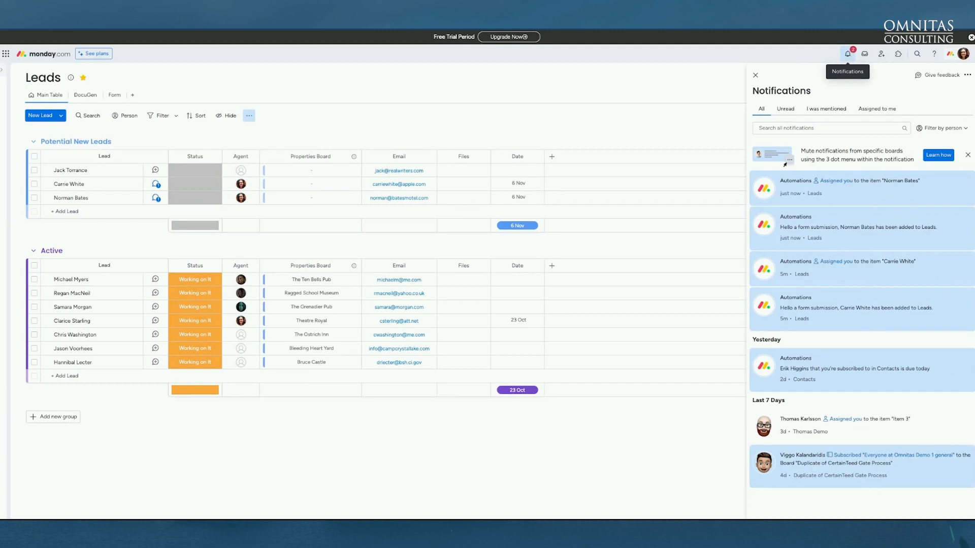
# Close notifications to see three potential new leads above seven active leads
pyautogui.click(847, 54)
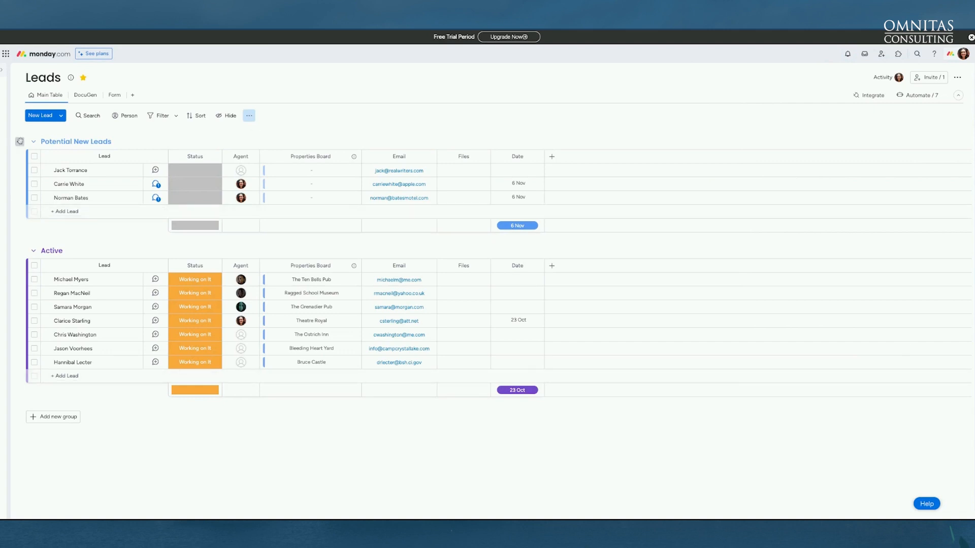
pyautogui.moveTo(4, 145)
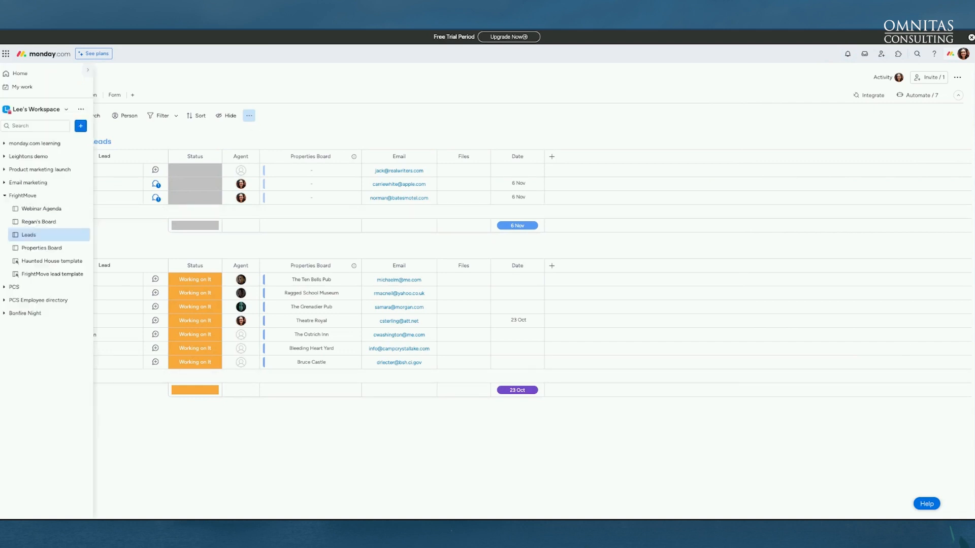
# View the FrightMove lead template's Qualifying the lead items: Housing requirements, Budget, Sign NDA
pyautogui.click(64, 275)
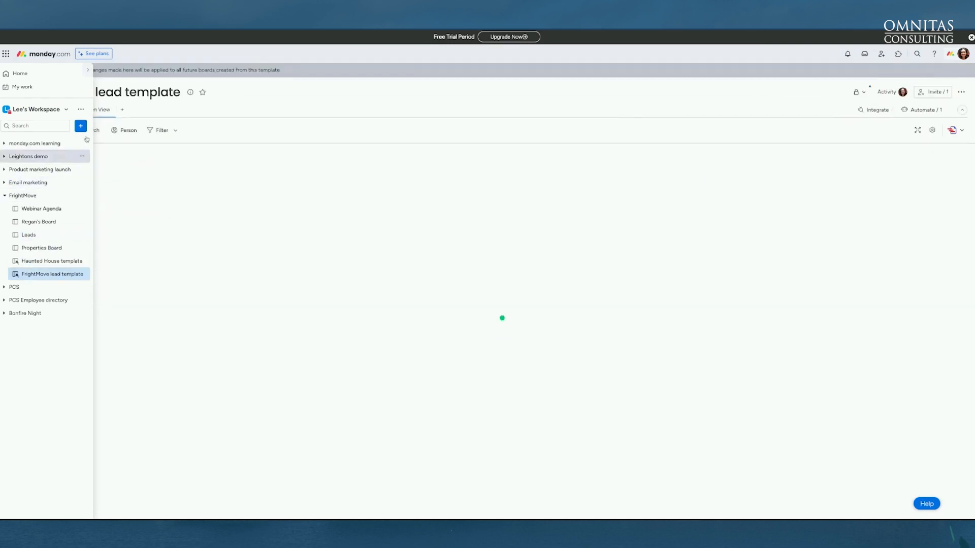
pyautogui.click(54, 110)
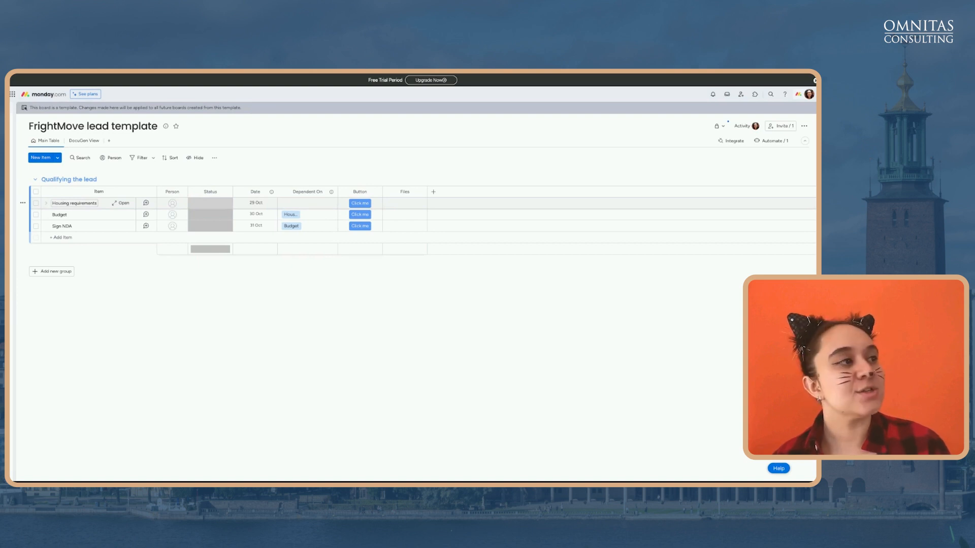
pyautogui.moveTo(12, 203)
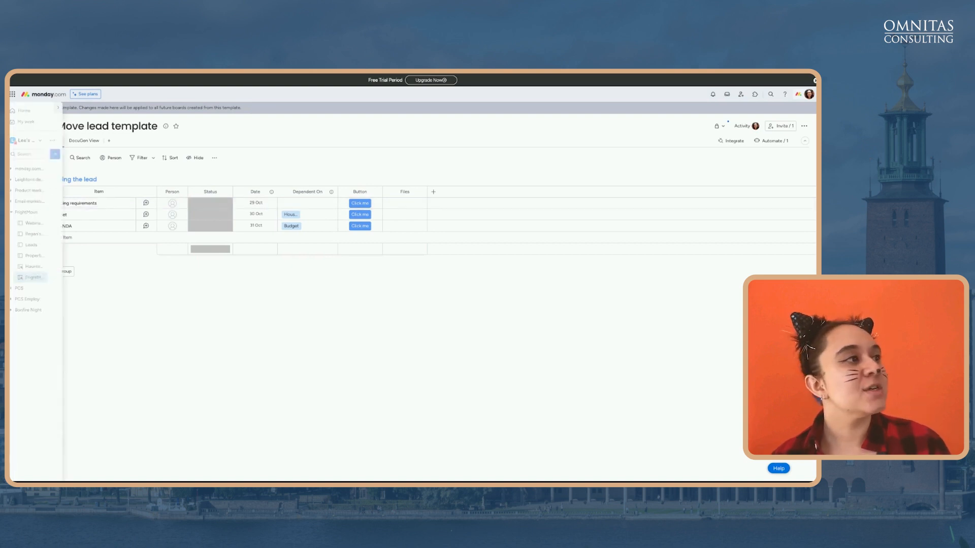
pyautogui.click(38, 246)
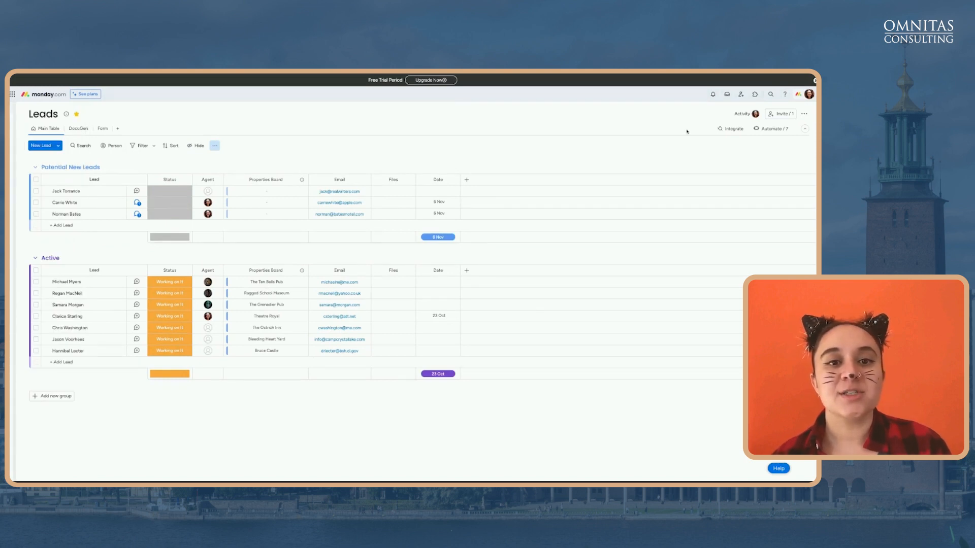
# Open the Leads automation that creates a board from template when Status becomes Working on It
pyautogui.click(771, 128)
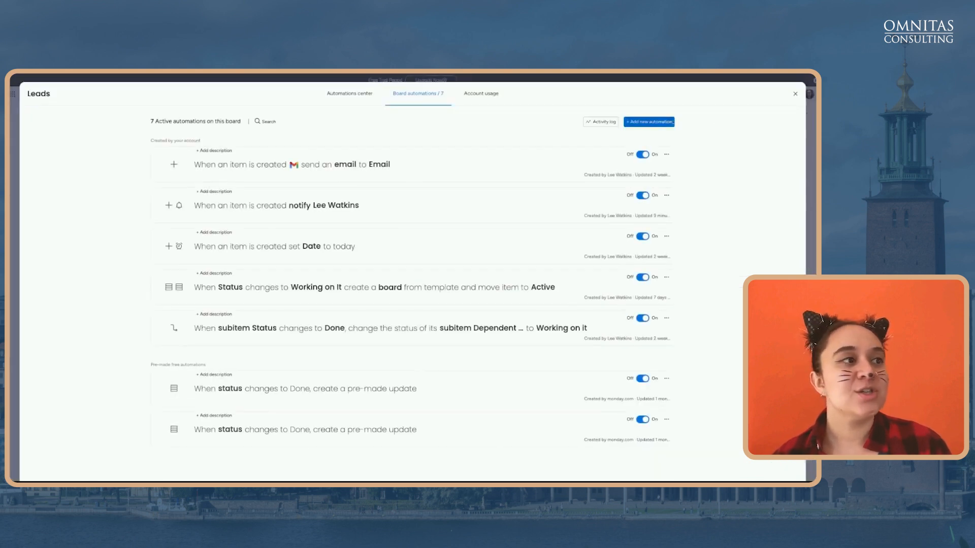
pyautogui.click(402, 284)
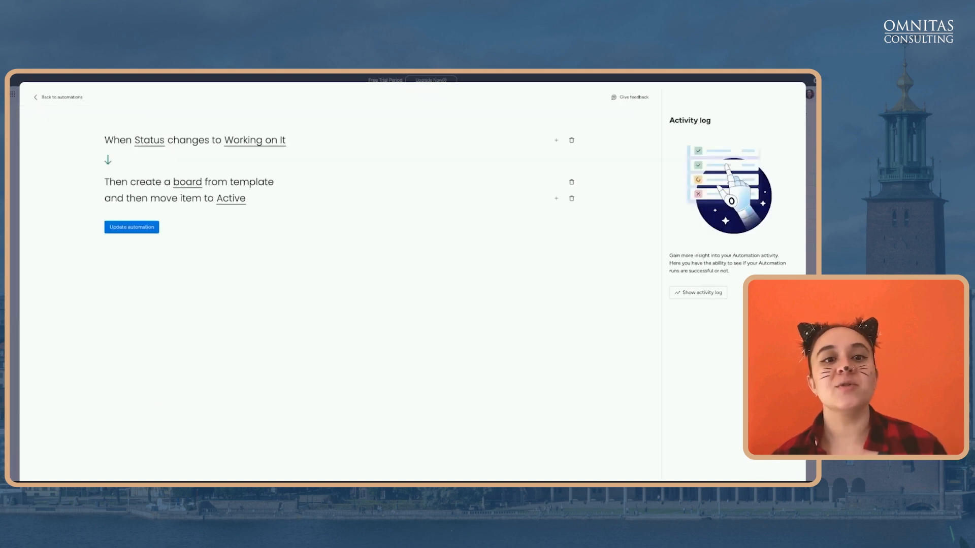
# Check the Status / Working on It trigger unchanged and bring up the FrightMove lead template board settings
pyautogui.click(152, 144)
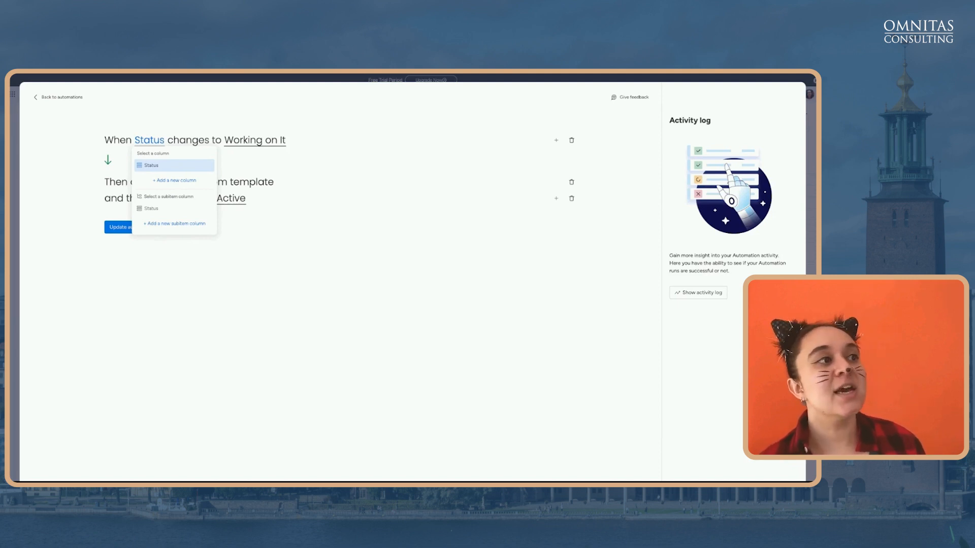
pyautogui.click(232, 144)
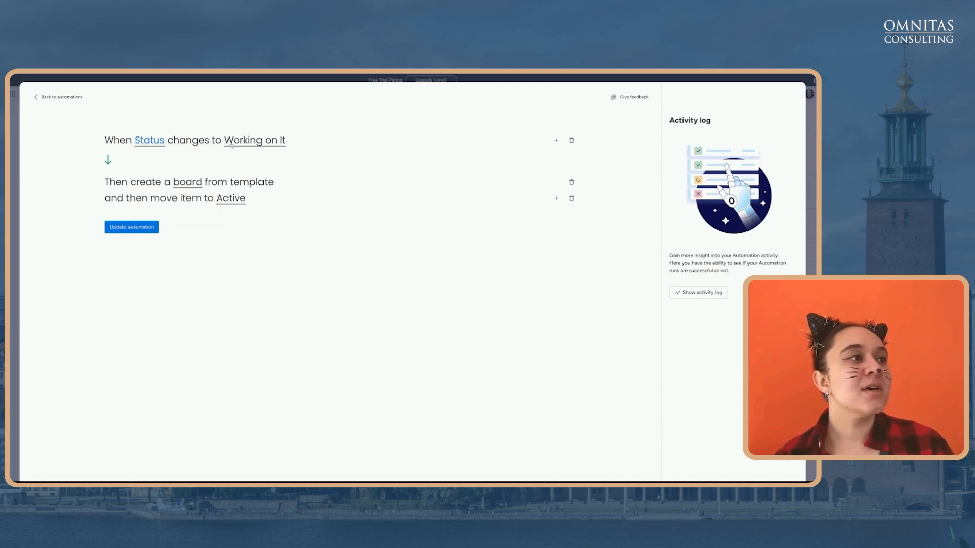
pyautogui.click(207, 161)
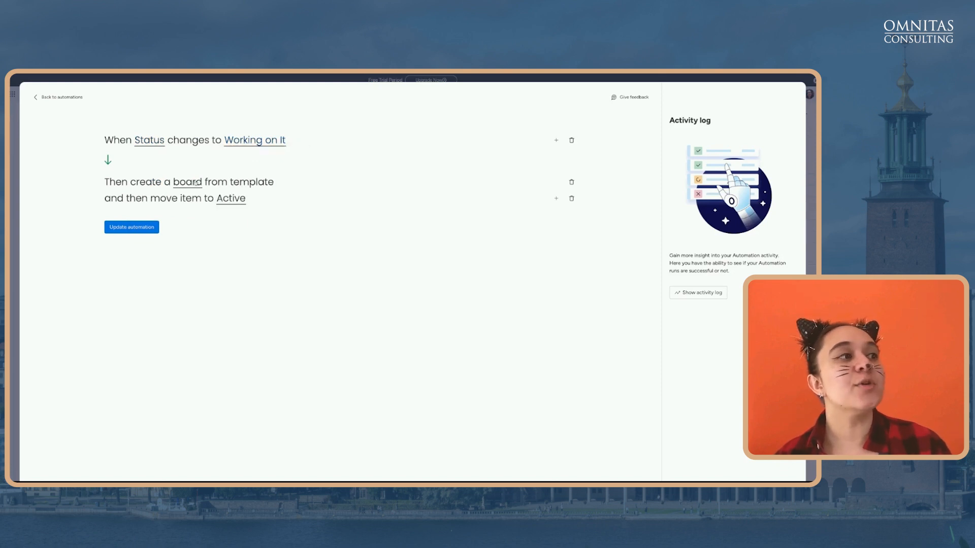
pyautogui.click(195, 183)
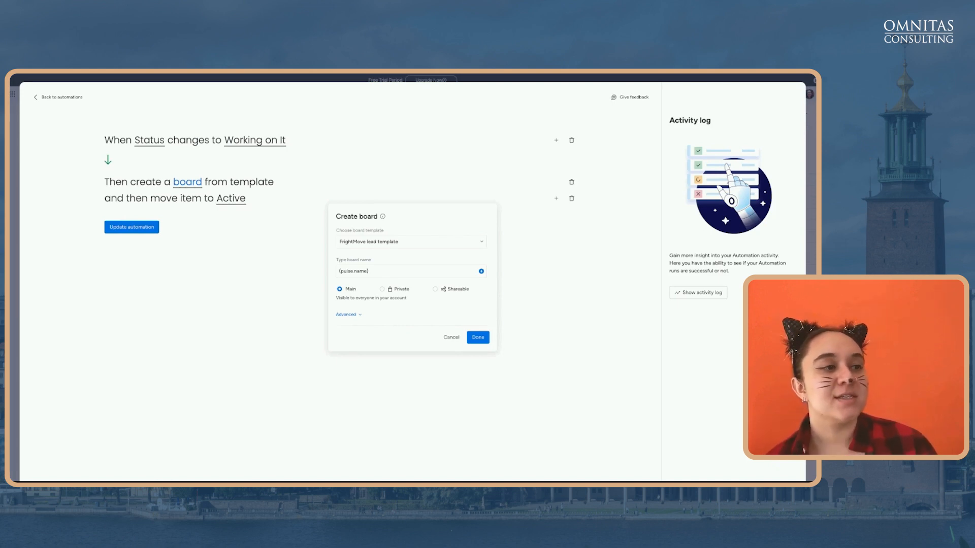
# Confirm board name {pulse name} and FrightMove workspace placement under Advanced, then close settings
pyautogui.click(374, 273)
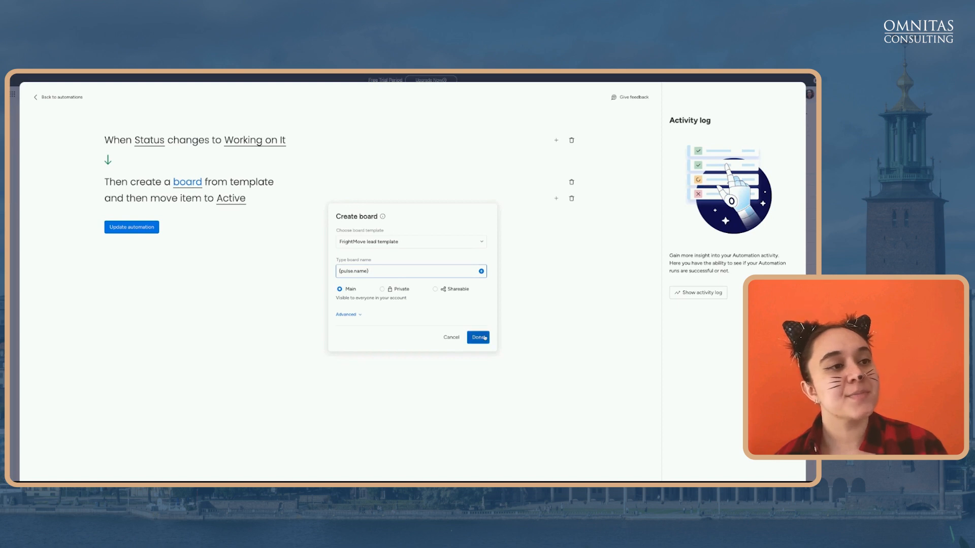
pyautogui.click(347, 315)
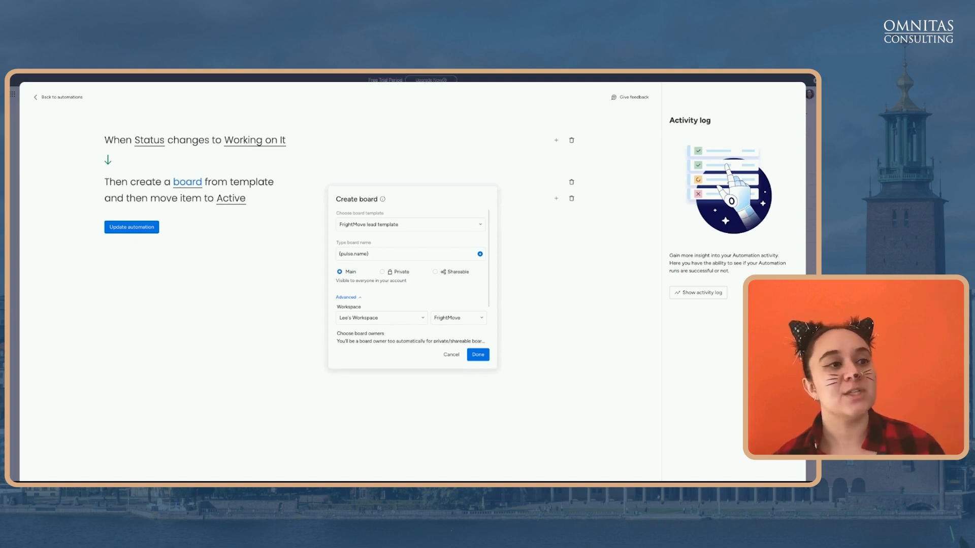
pyautogui.scroll(-3, 384, 286)
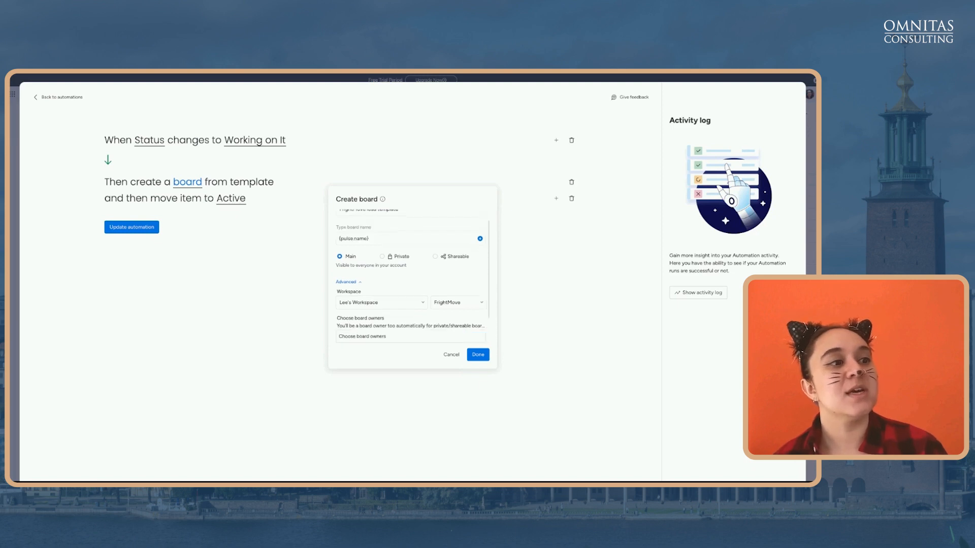
pyautogui.scroll(3, 384, 286)
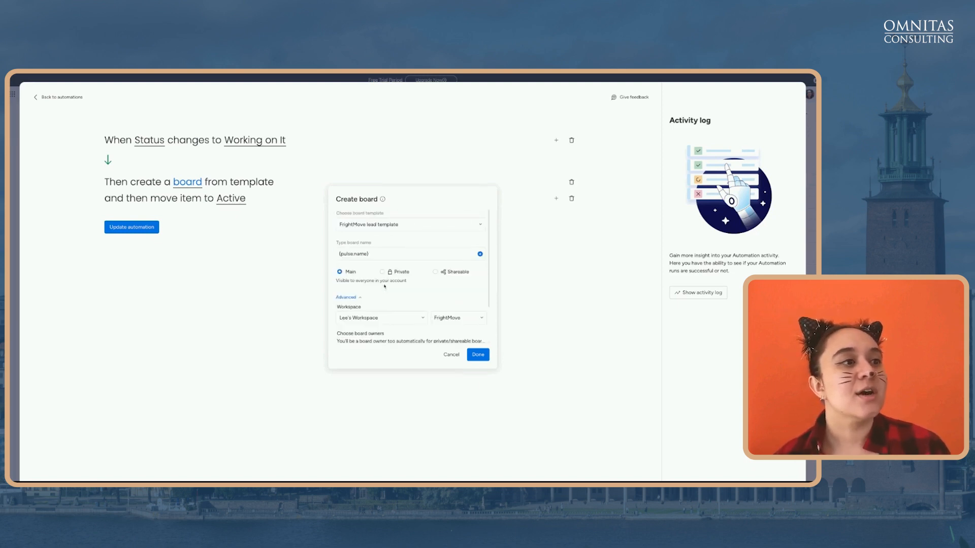
pyautogui.click(478, 354)
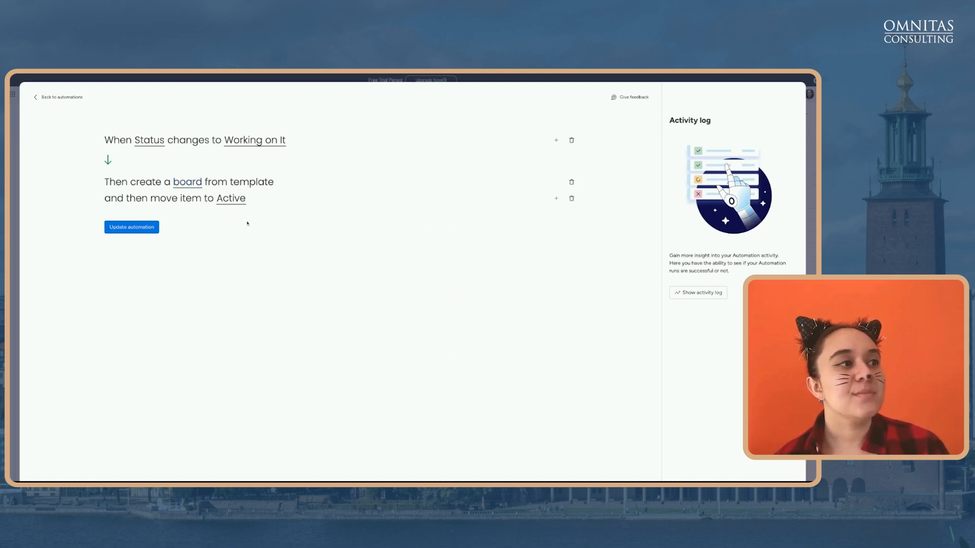
# Mark the third potential lead Working on it, moving it to Active, and open its new FrightMove board
pyautogui.click(234, 199)
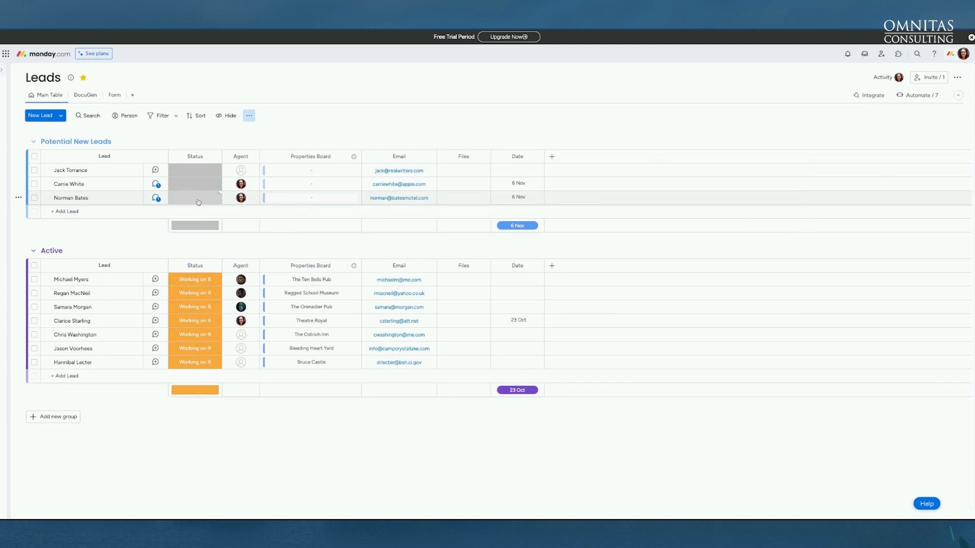
pyautogui.click(198, 202)
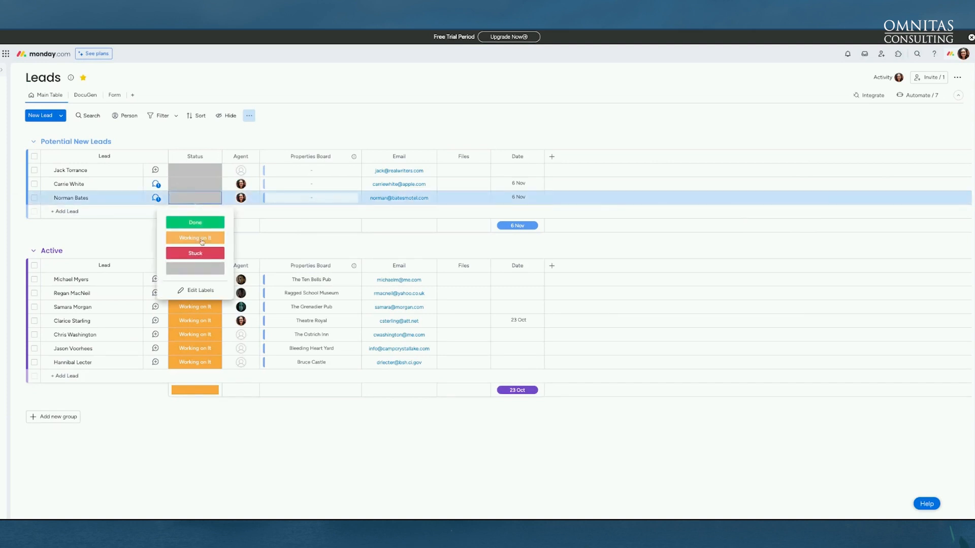
pyautogui.click(200, 239)
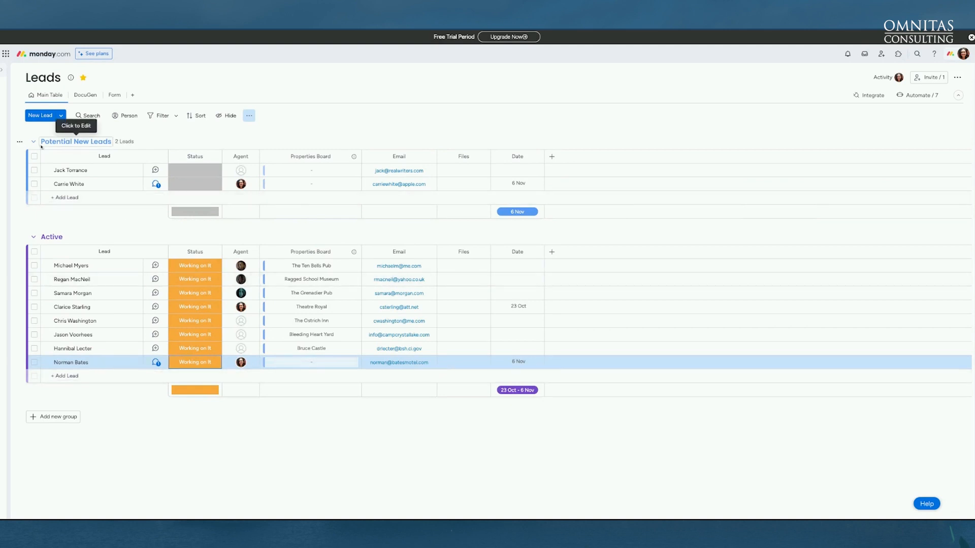
pyautogui.click(3, 70)
pyautogui.click(51, 288)
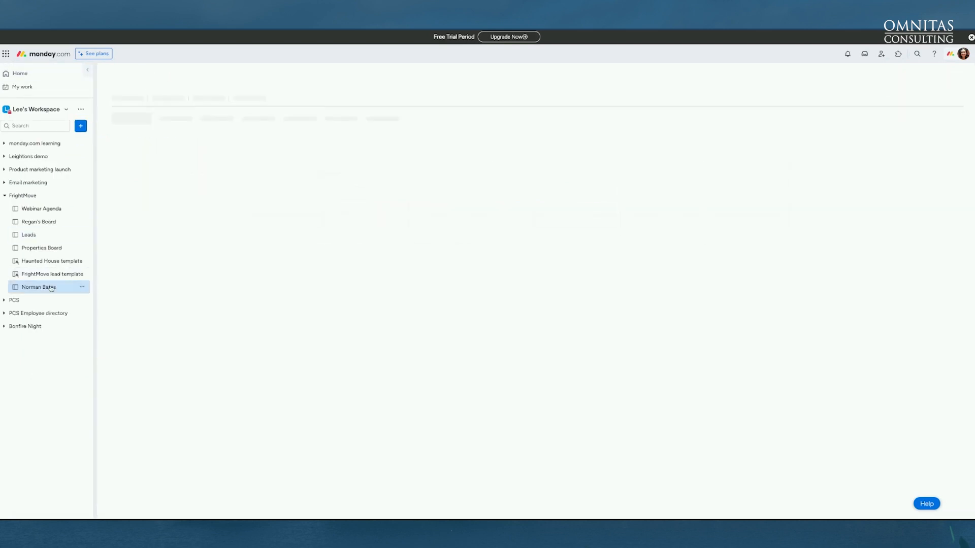
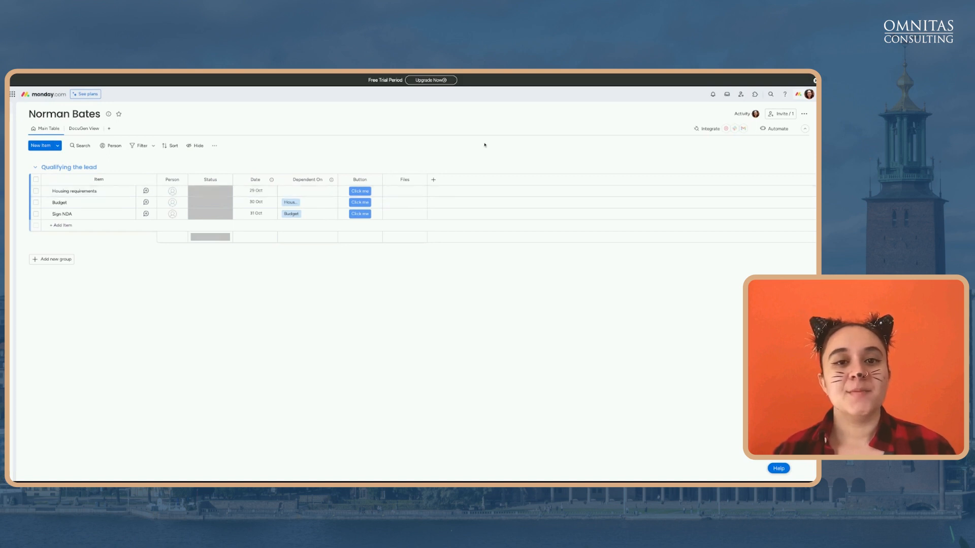
# Open the Automations center for the Norman Bates board
pyautogui.click(772, 127)
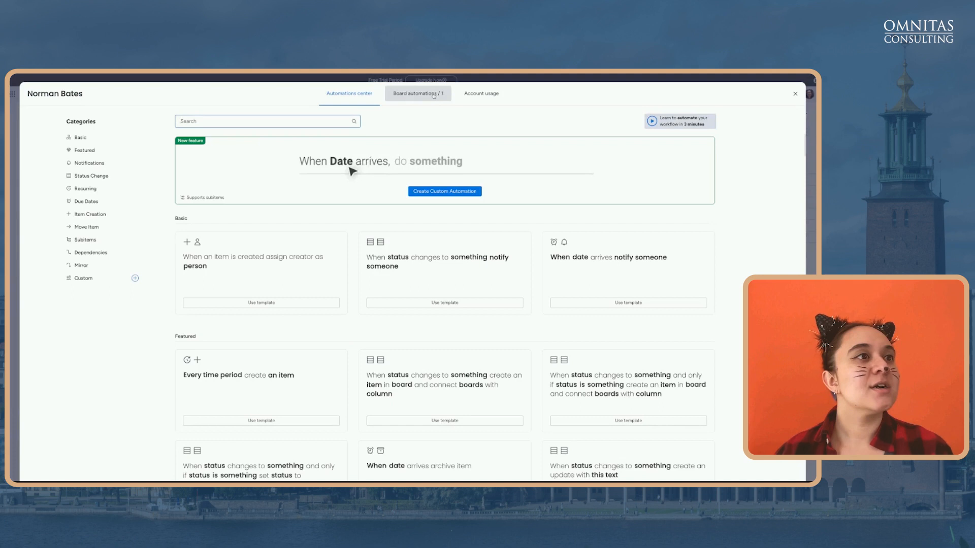
pyautogui.click(433, 95)
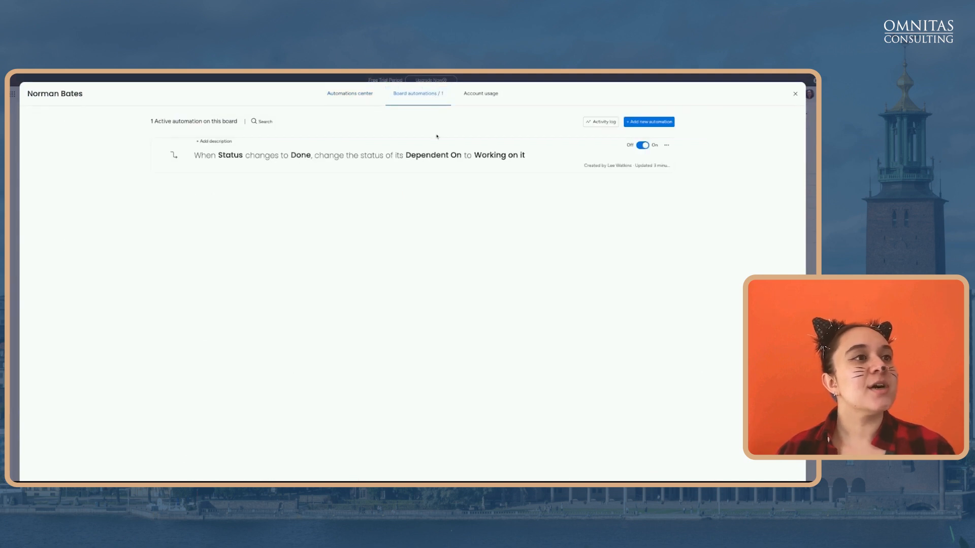
pyautogui.click(448, 163)
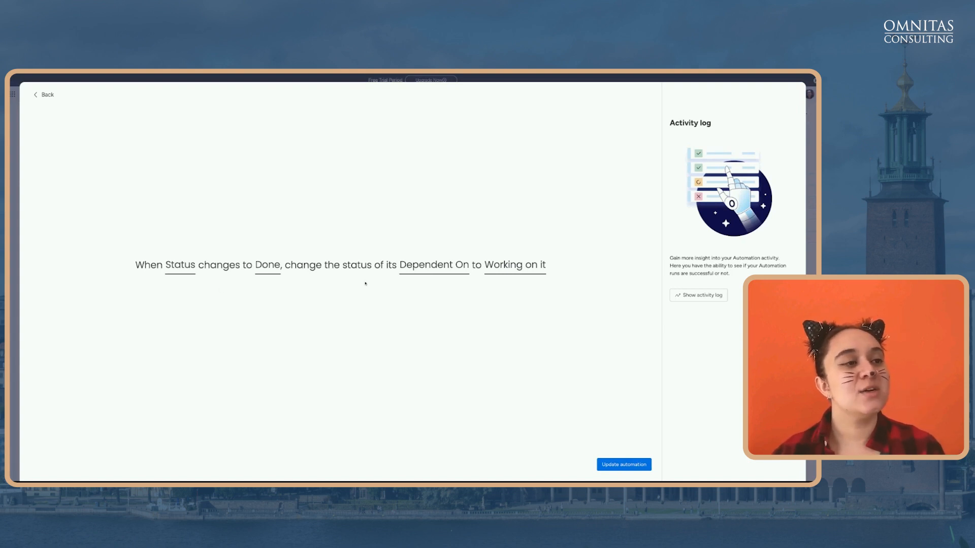
pyautogui.click(421, 268)
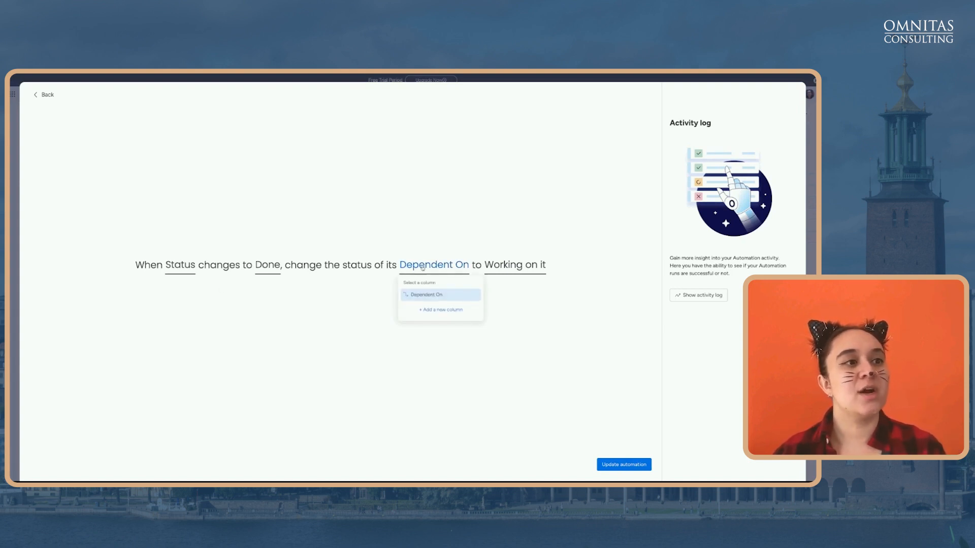
pyautogui.click(407, 239)
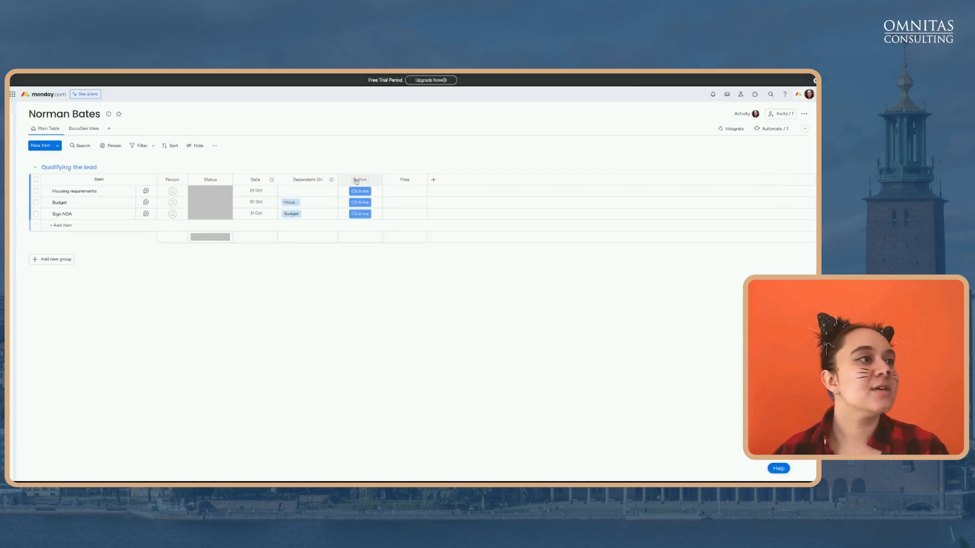
# Set Housing requirements to Done so Budget switches to Working on it, then view DocuGen
pyautogui.click(223, 195)
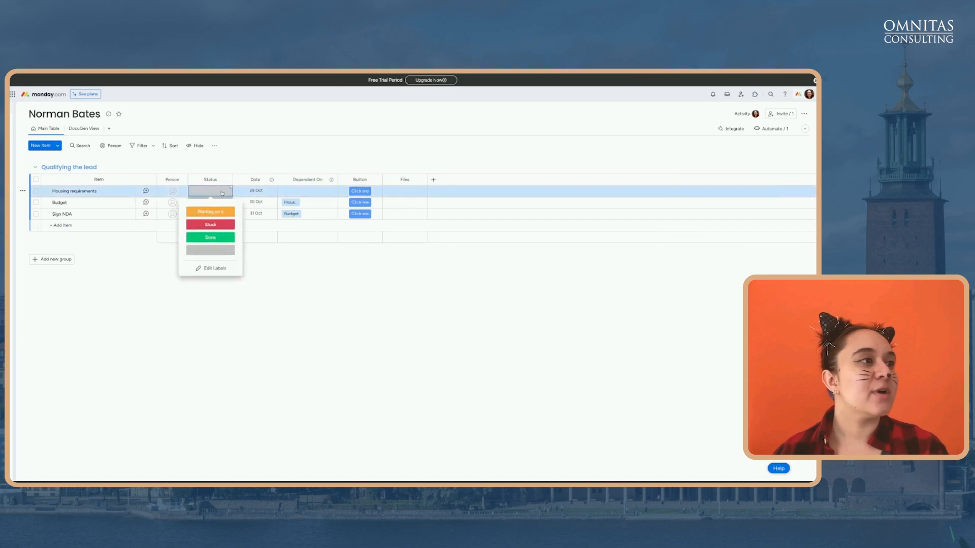
pyautogui.click(224, 241)
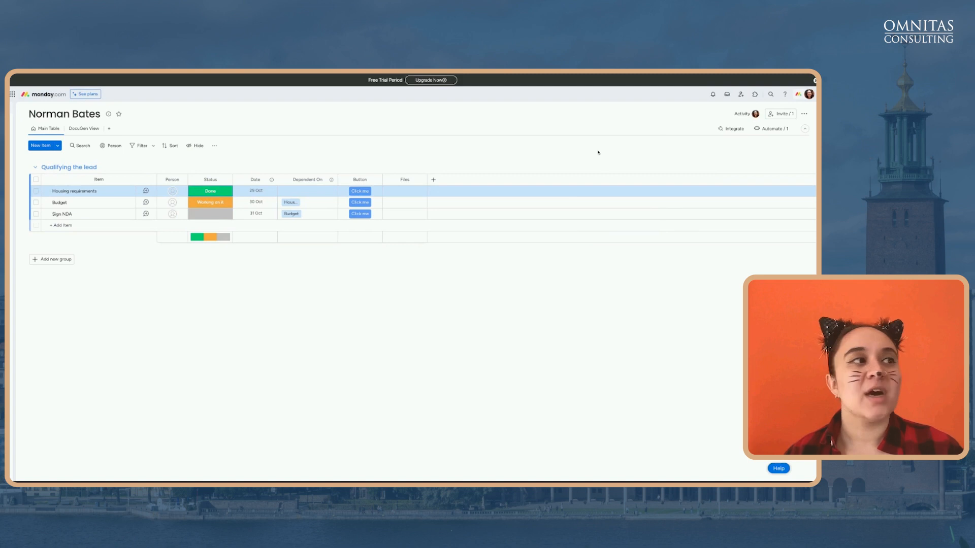
pyautogui.click(86, 132)
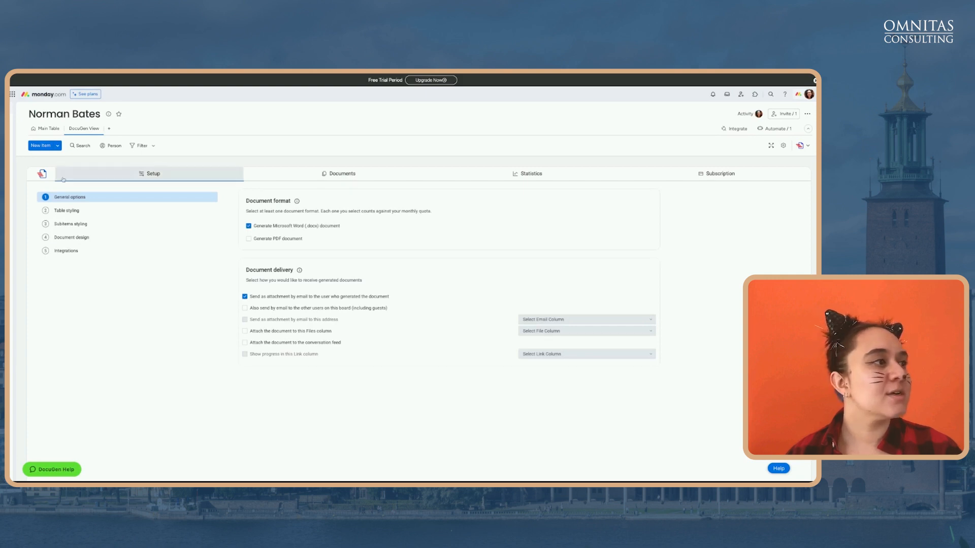
# Upload NDA template (2).docx as the DocuGen document design and return to Main Table
pyautogui.click(87, 211)
pyautogui.click(92, 224)
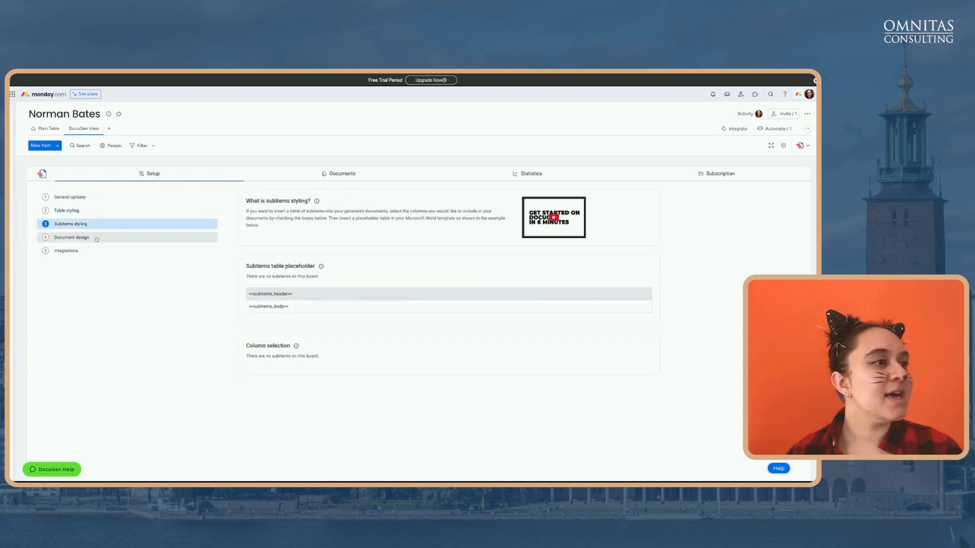
pyautogui.click(96, 238)
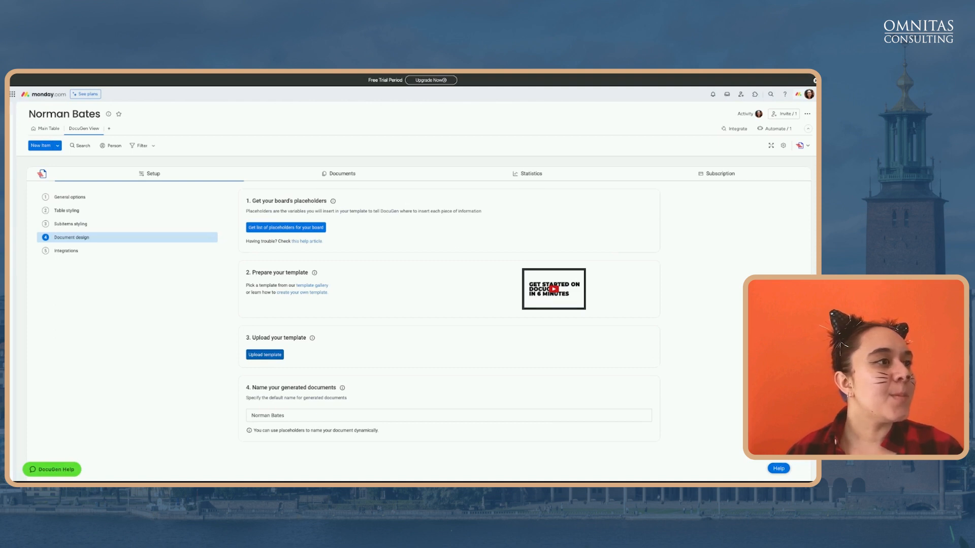
pyautogui.click(265, 354)
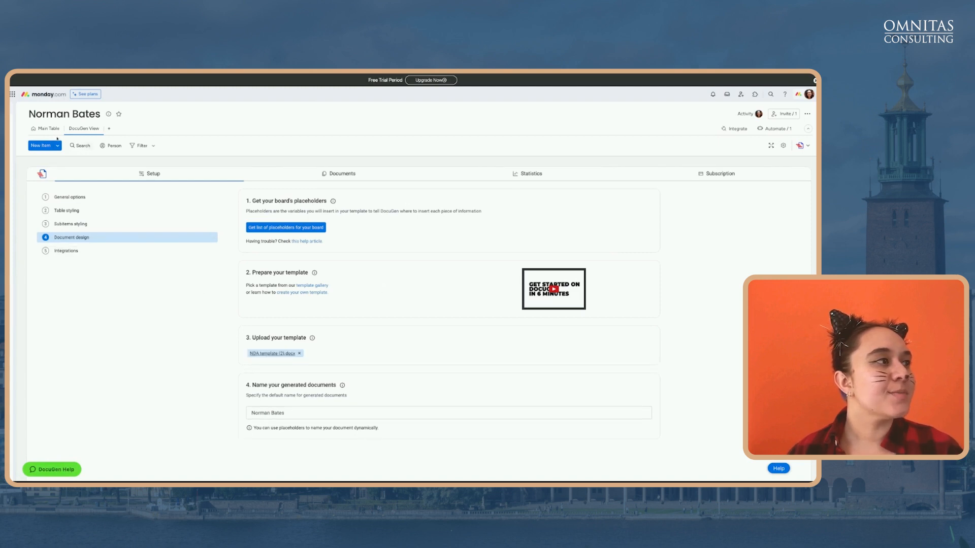
pyautogui.click(44, 128)
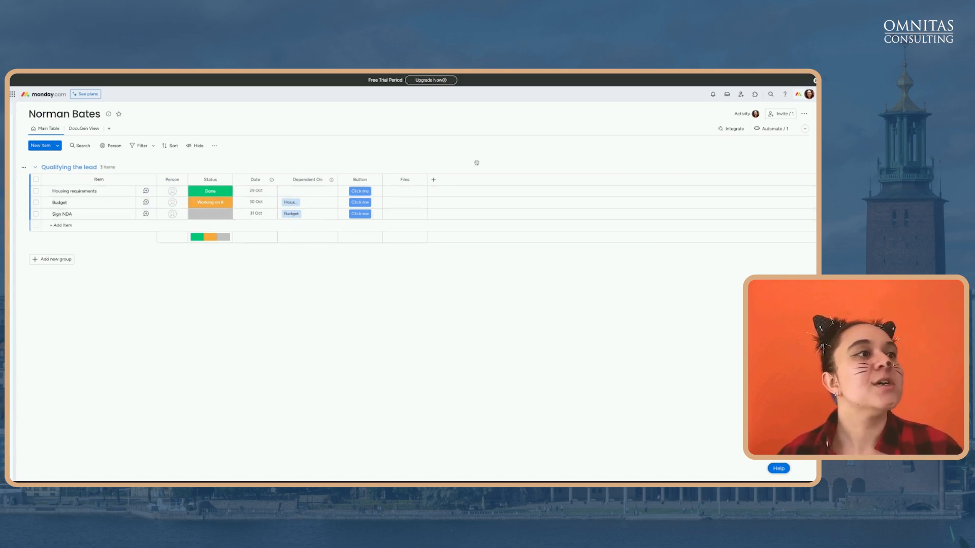
# Browse the board's automation templates, searching for 'docugen', then close them
pyautogui.click(784, 130)
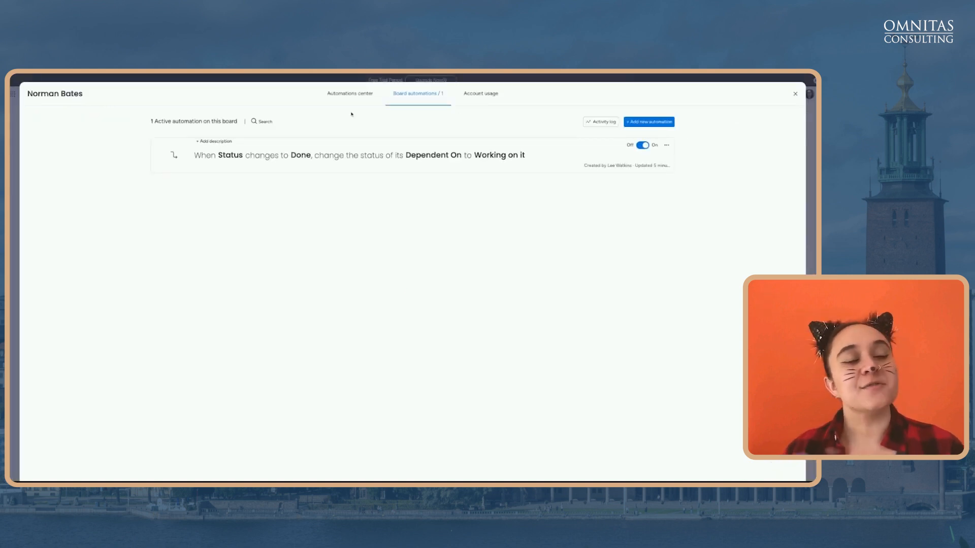
pyautogui.click(650, 122)
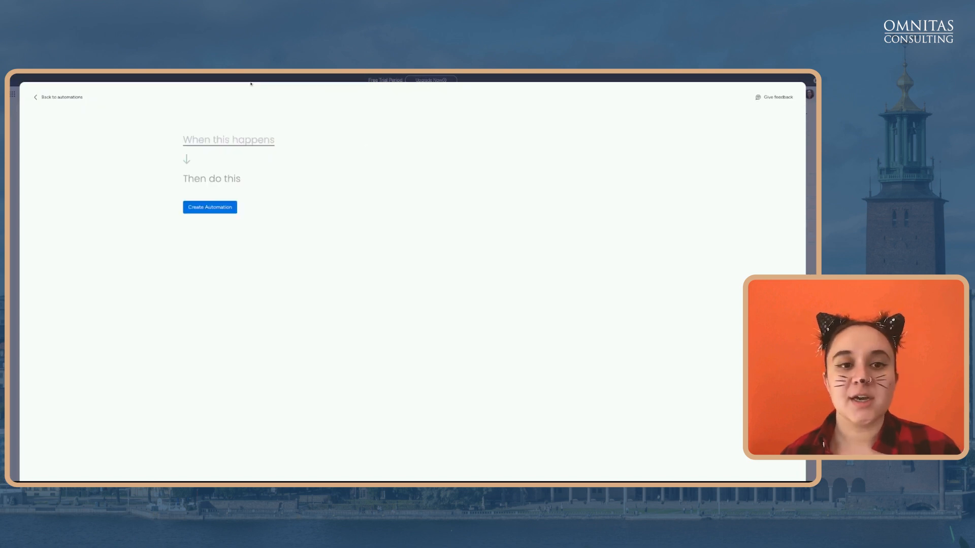
pyautogui.click(63, 98)
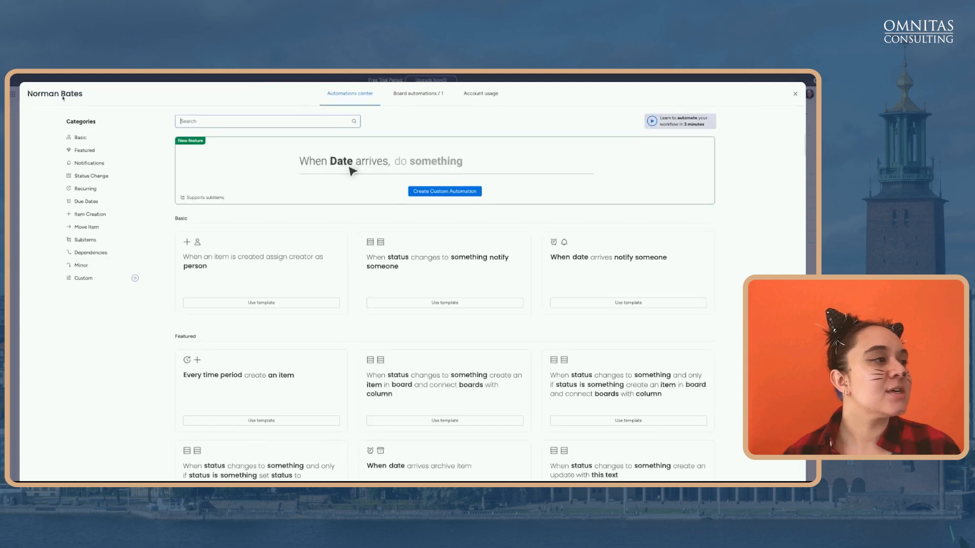
pyautogui.write('docugen')
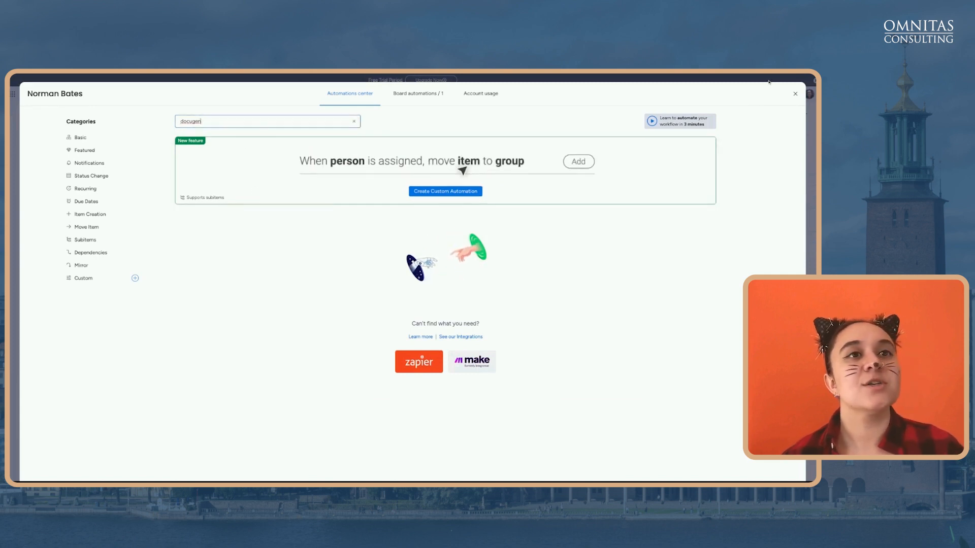
pyautogui.click(795, 93)
# Confirm the DocuGen button integration is switched on in the board's integrations
pyautogui.click(735, 129)
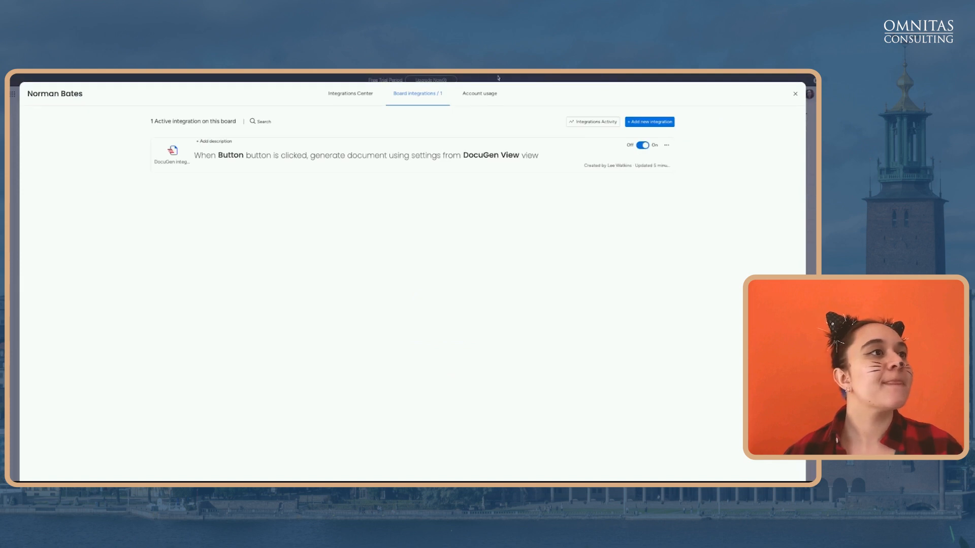
pyautogui.click(355, 96)
pyautogui.click(414, 93)
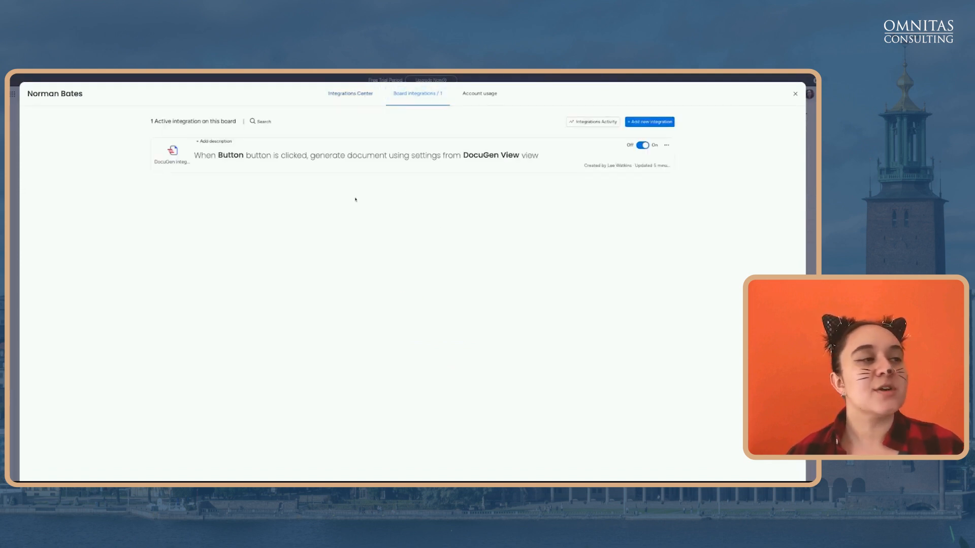
pyautogui.click(368, 168)
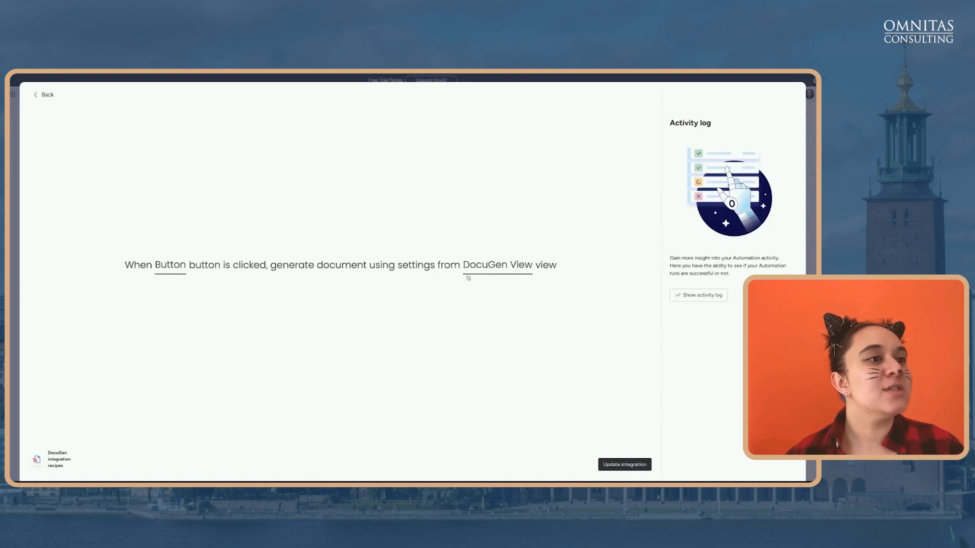
pyautogui.click(46, 95)
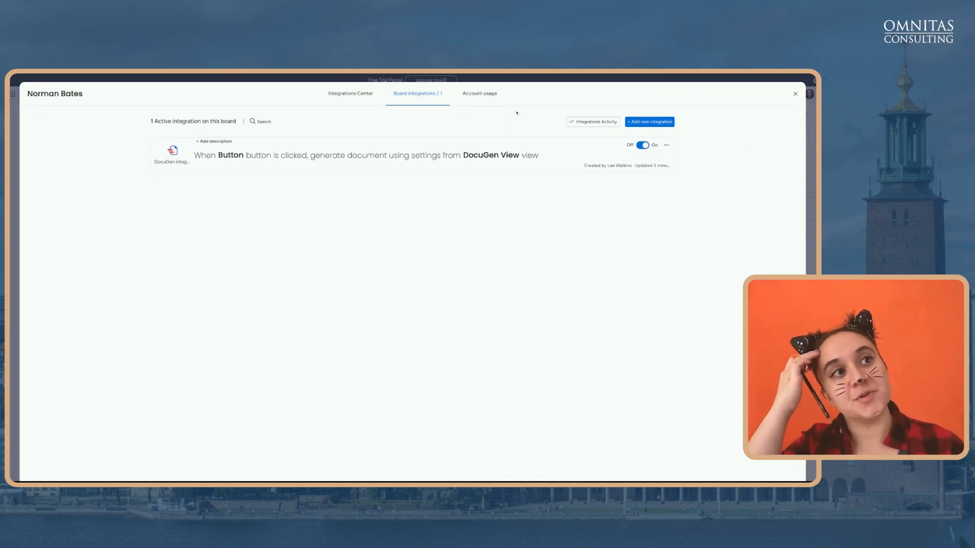
pyautogui.click(524, 79)
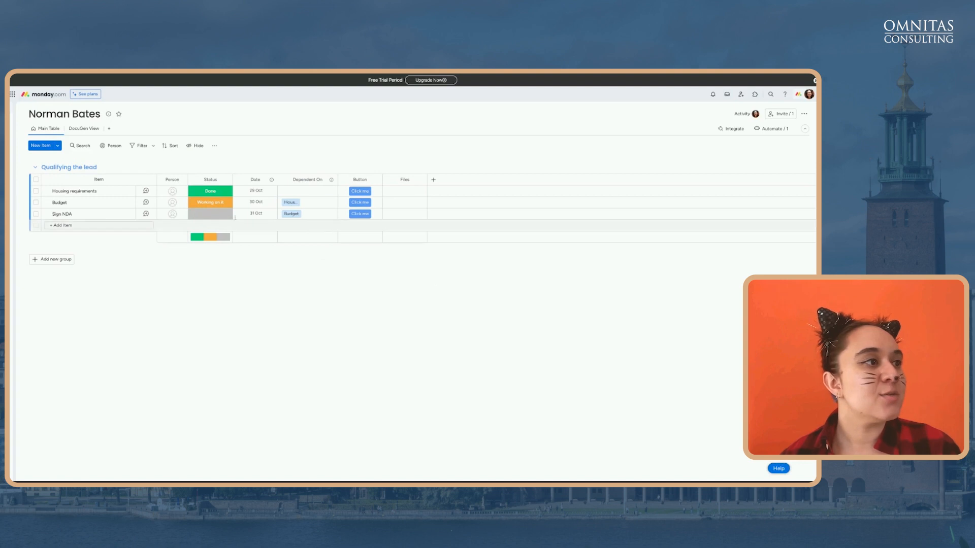
# Mark Budget as Done and open the generated New lead template.docx NDA under Sign NDA
pyautogui.click(219, 205)
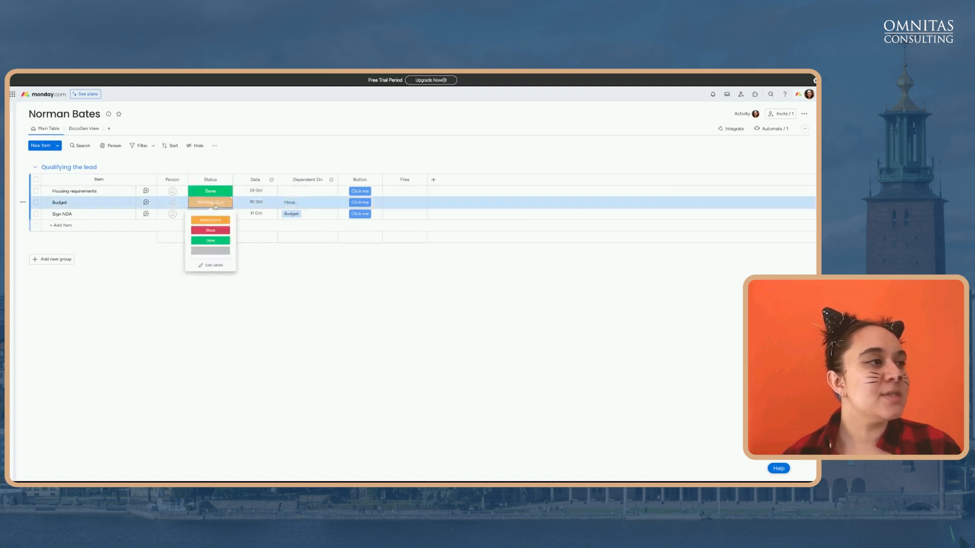
pyautogui.click(221, 247)
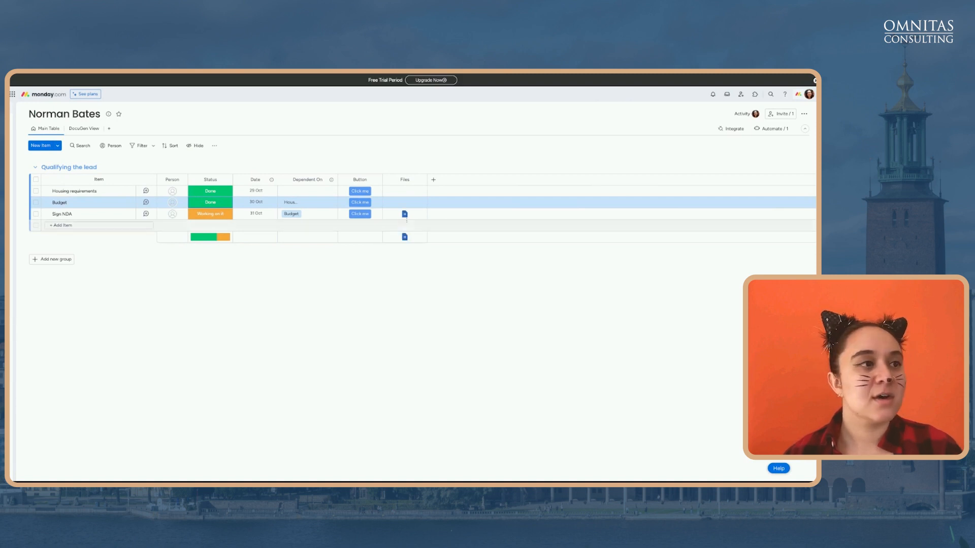
pyautogui.moveTo(404, 216)
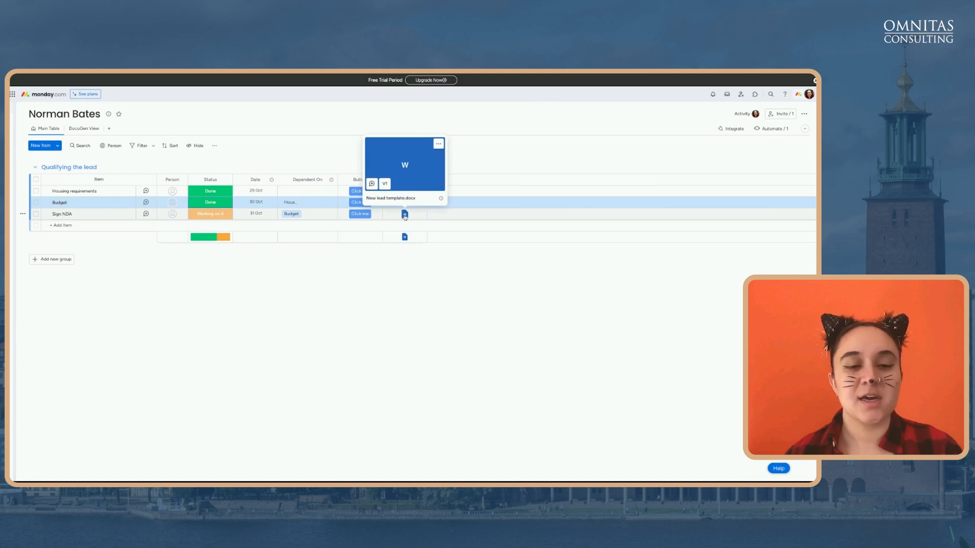
pyautogui.click(405, 214)
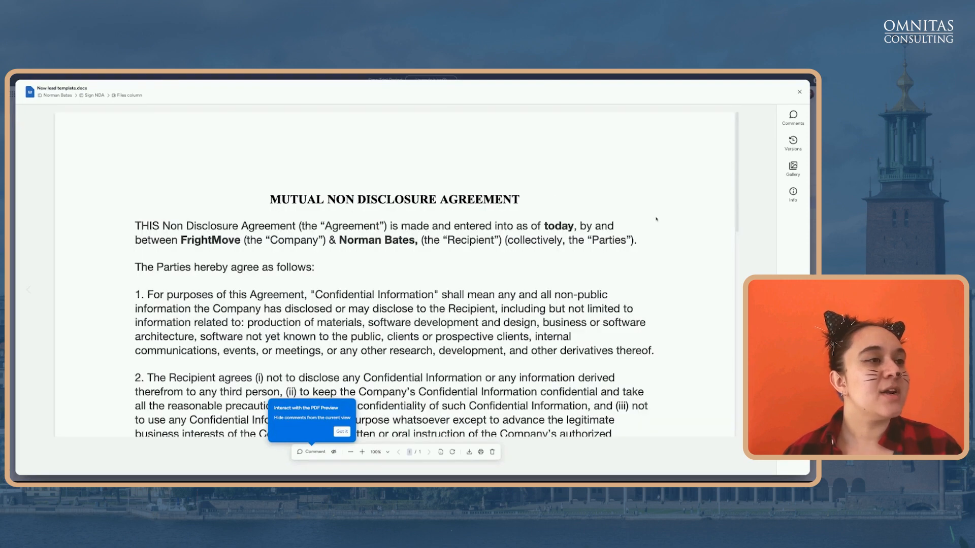
pyautogui.scroll(-1, 672, 248)
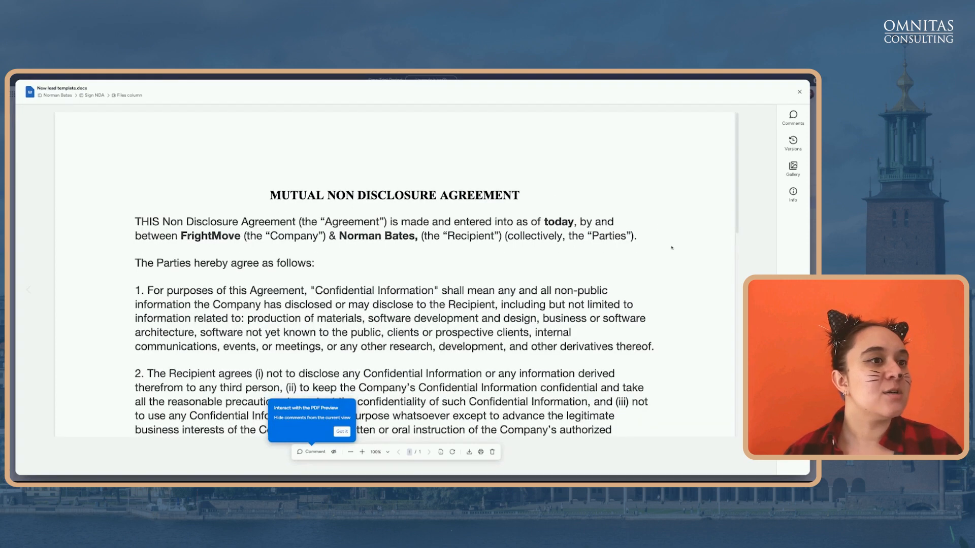
pyautogui.scroll(-5, 672, 247)
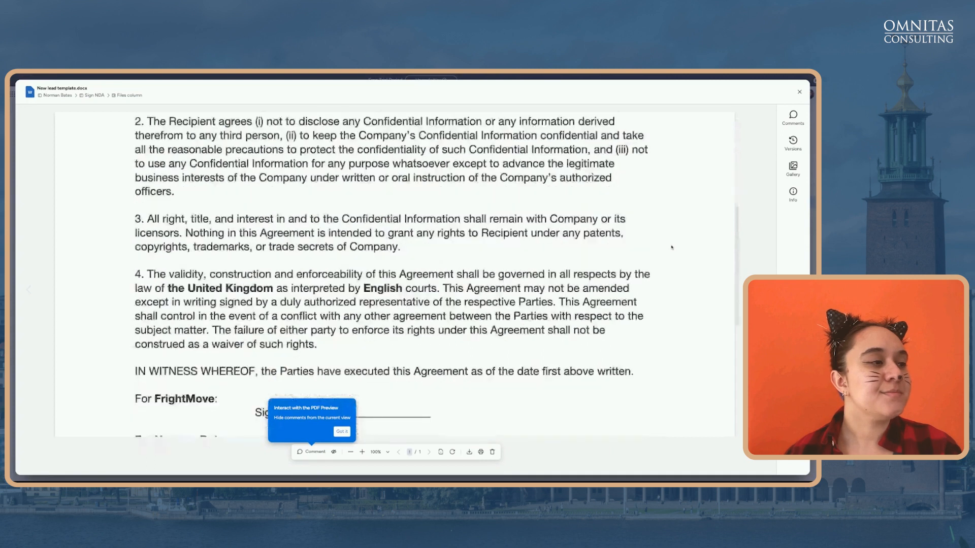
pyautogui.scroll(-2, 436, 248)
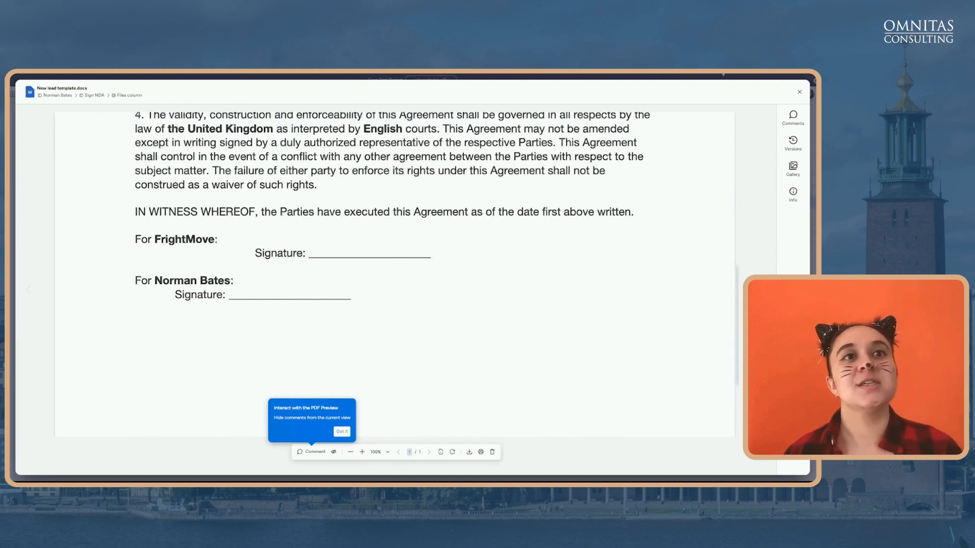
pyautogui.click(800, 93)
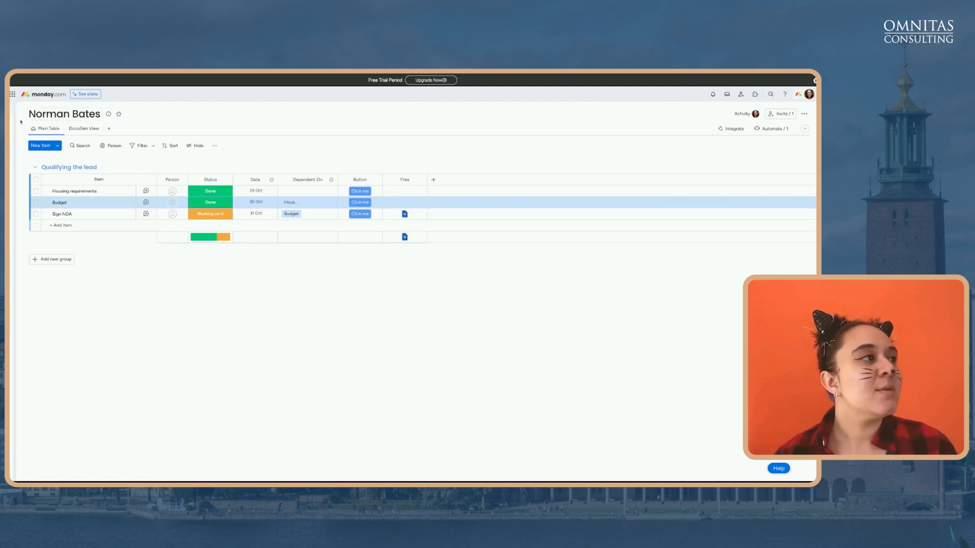
# Switch to the Webinar Agenda board from the workspace sidebar
pyautogui.moveTo(12, 107)
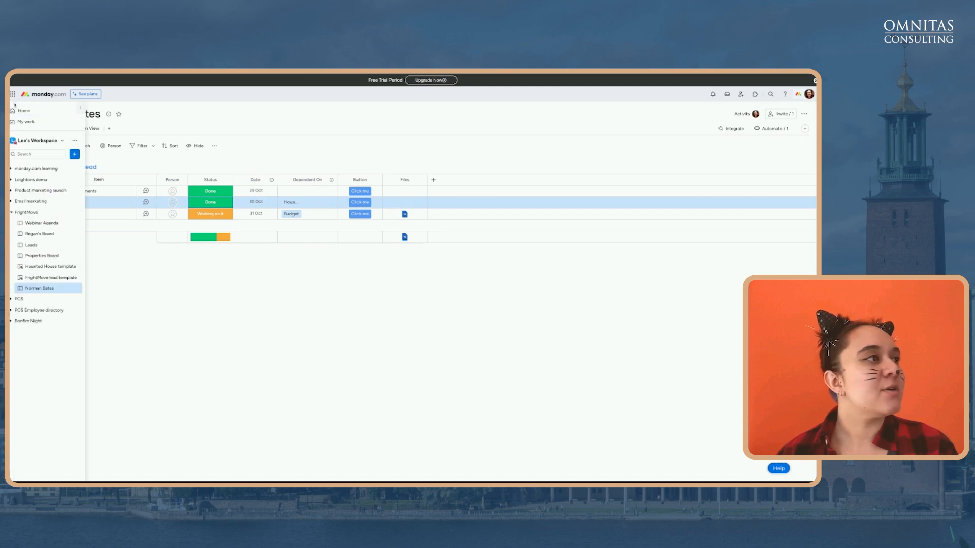
pyautogui.click(47, 227)
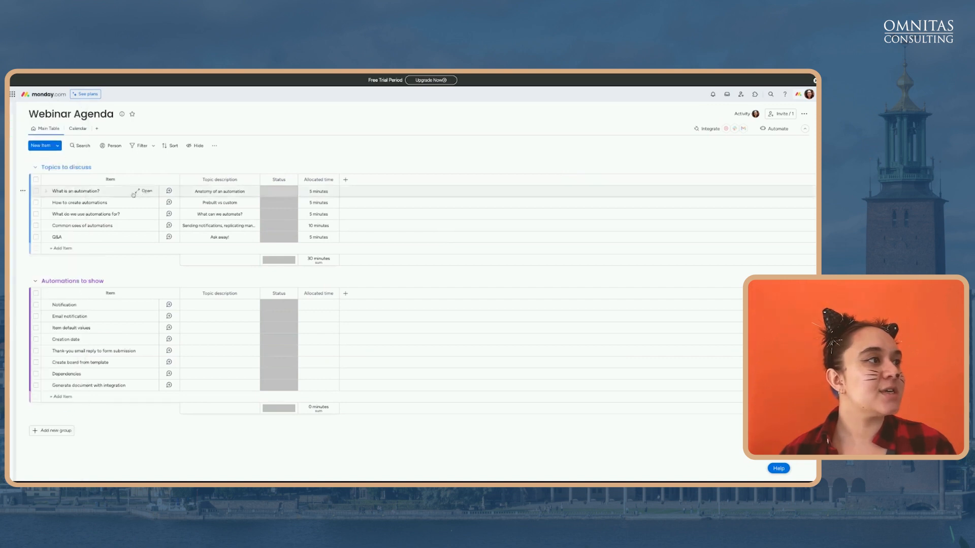
# Mark the four Topics to discuss items other than Q&A as Done
pyautogui.click(36, 181)
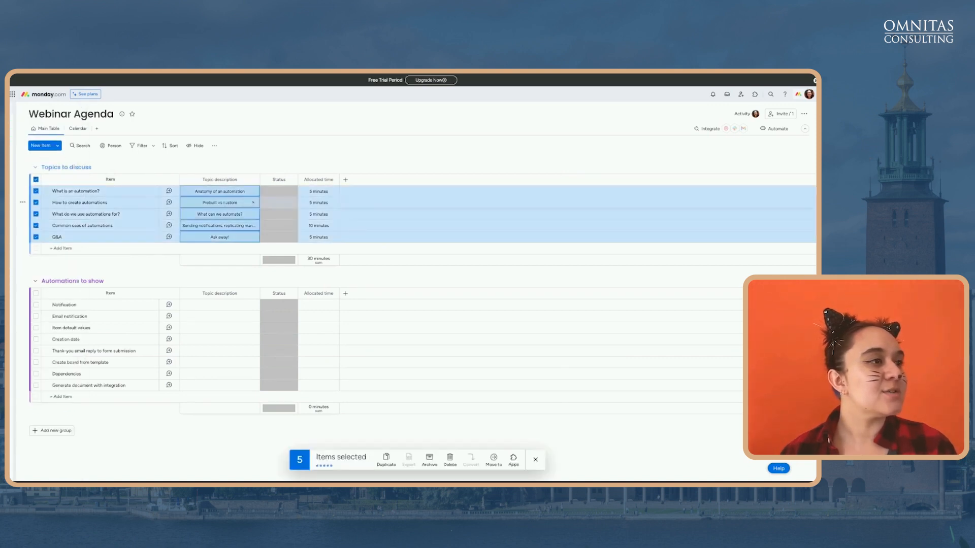
pyautogui.click(37, 237)
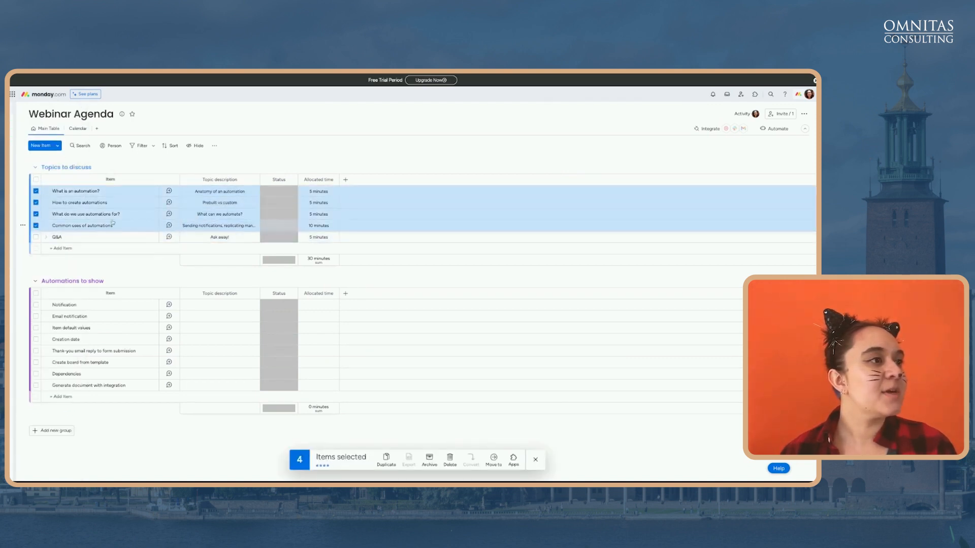
pyautogui.click(287, 194)
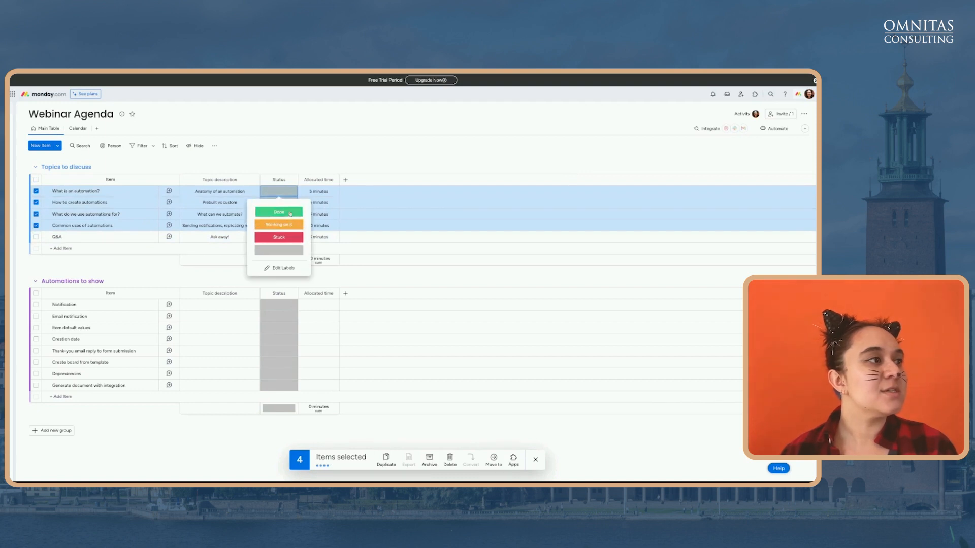
pyautogui.click(278, 212)
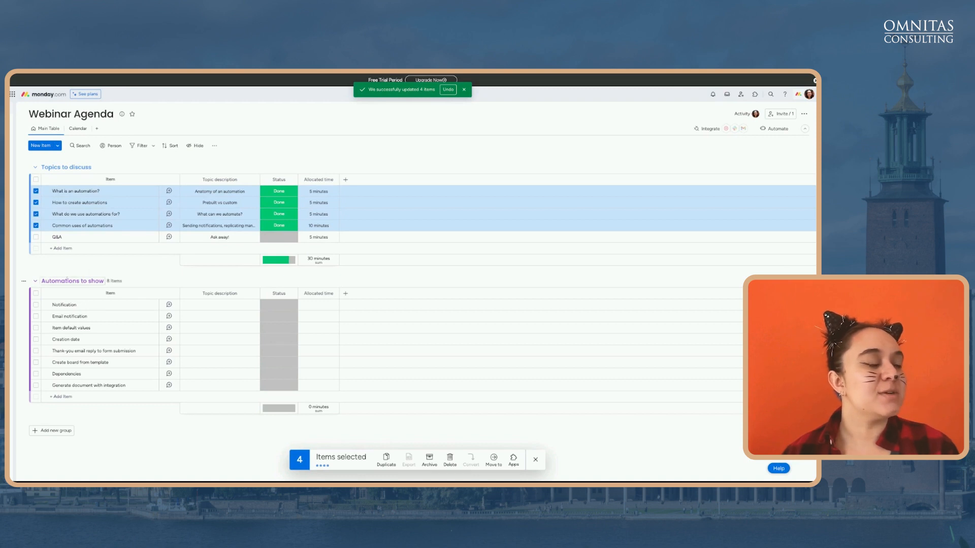
pyautogui.click(535, 461)
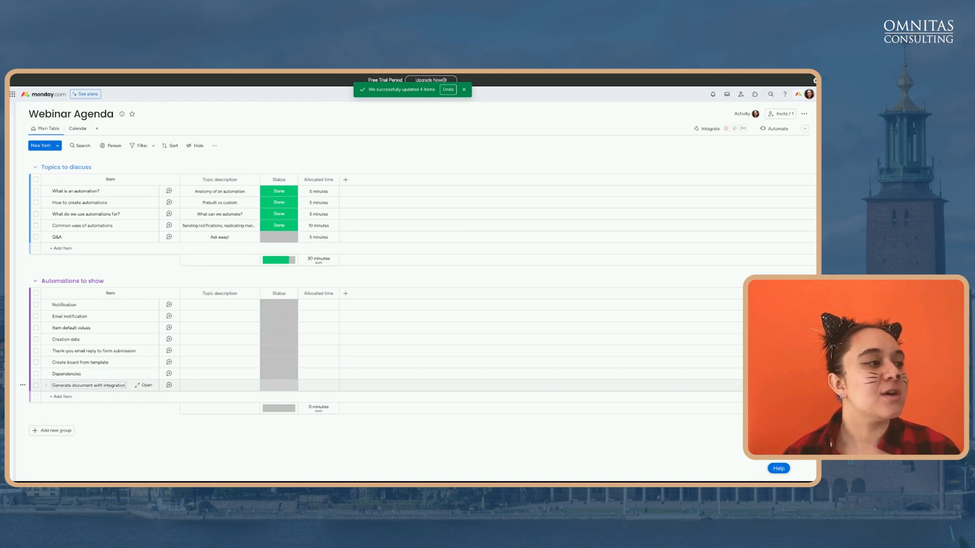
# Mark all eight Automations to show items as Done
pyautogui.click(36, 293)
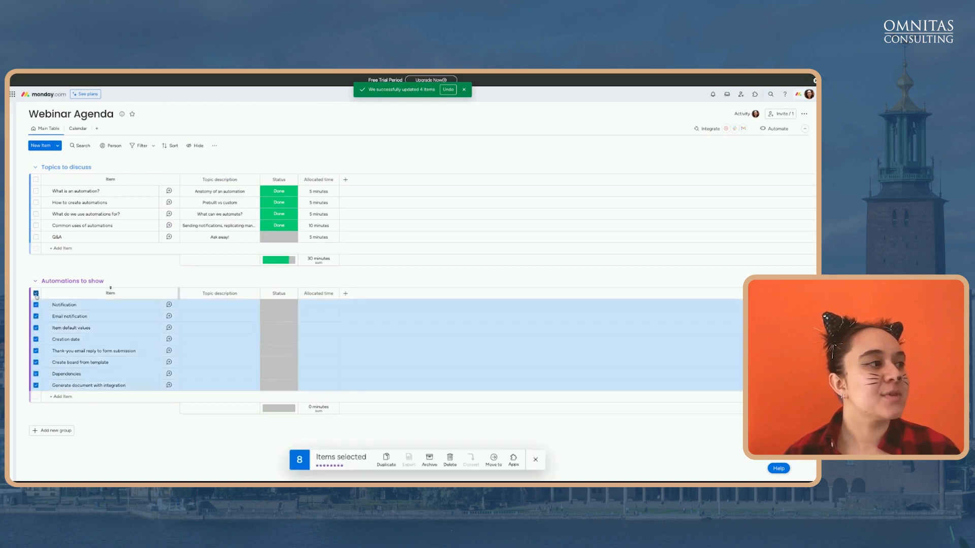
pyautogui.click(279, 305)
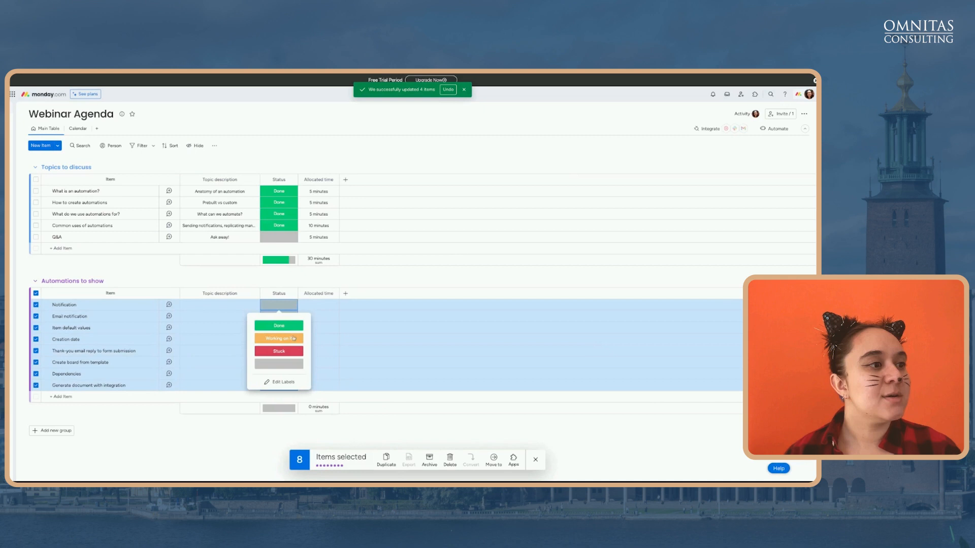
pyautogui.click(291, 325)
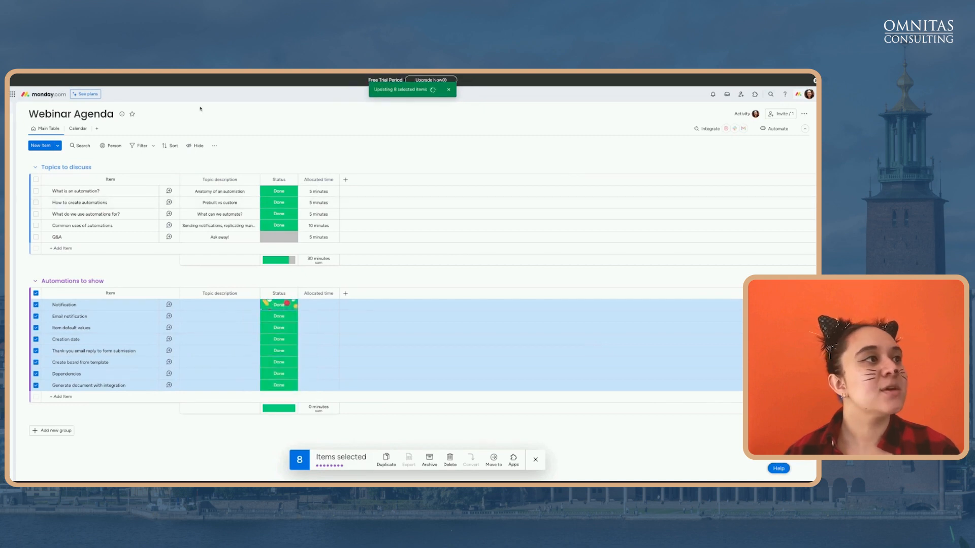